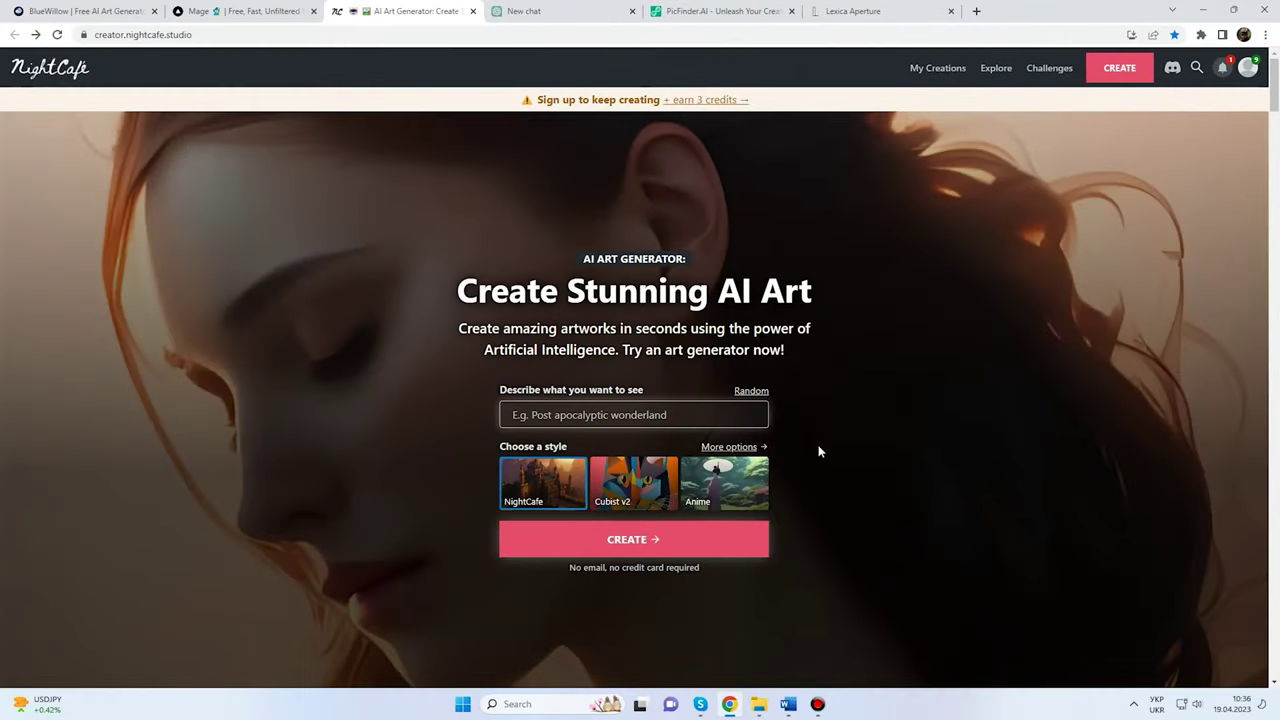
Generate NightCafe-style art from a photography prompt about a focused dark-haired gamer on his cutting-edge gaming PC, surrounded by posters, 50mm lens, f/1.8 aperture.
{"action": "left_click", "coordinate": [622, 493]}
{"action": "left_click", "coordinate": [748, 490]}
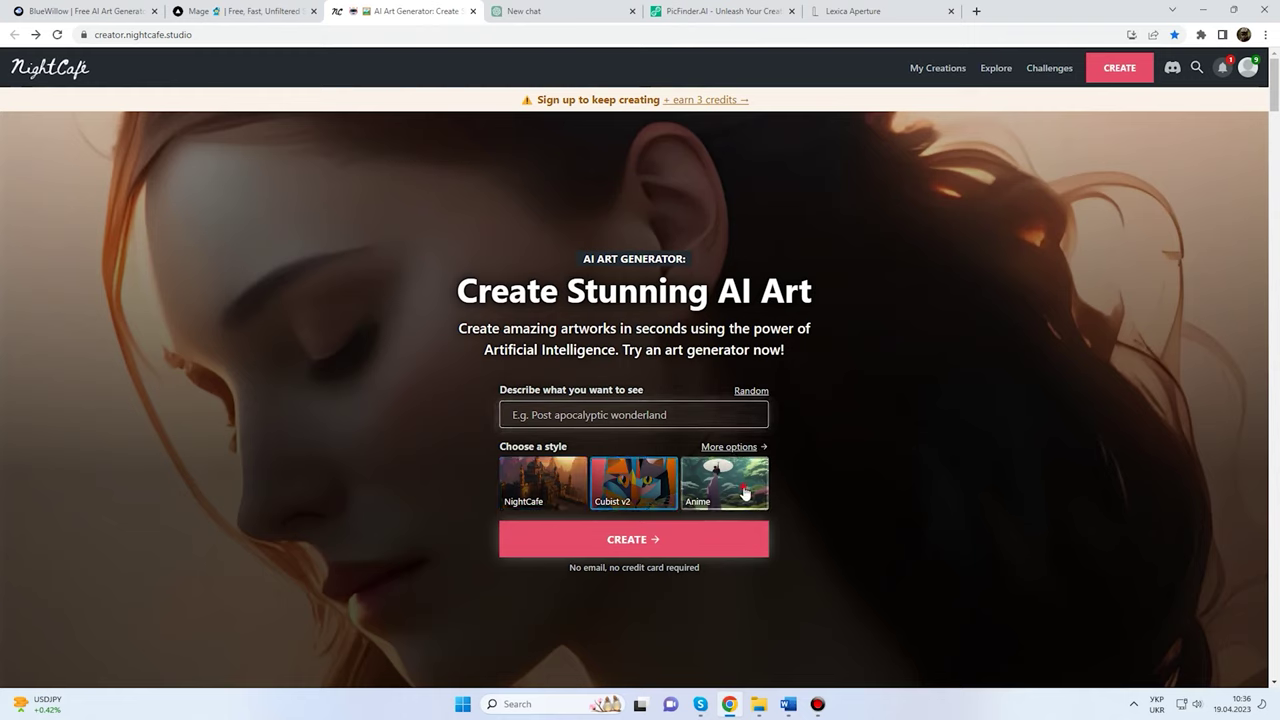
{"action": "left_click", "coordinate": [564, 492]}
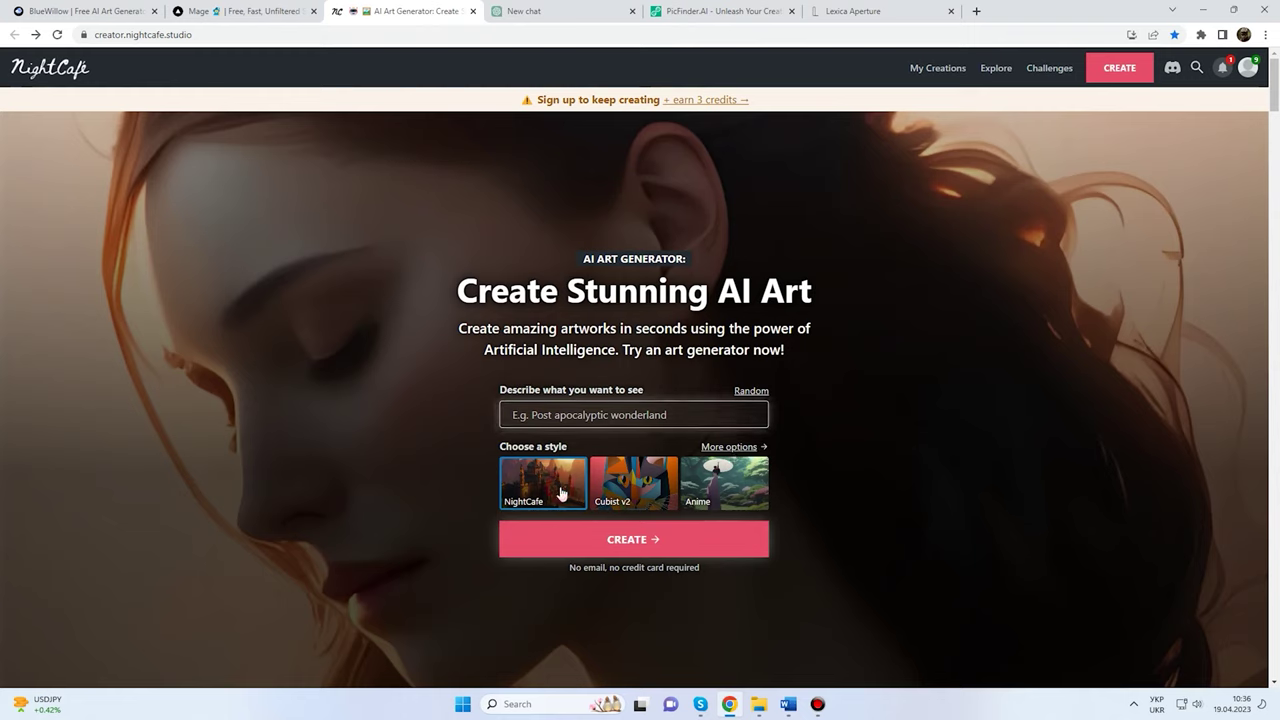
{"action": "left_click", "coordinate": [567, 419]}
{"action": "type", "text": "A focused dark-haired gamer sits in hes room, intensely playing video games on hes cutting-edge gaming PC, surrounded by gaming posters and equipment, capturing the mans concentration and passion for gaming, Photography, using a 50mm lens, f/1.8 aperture"}
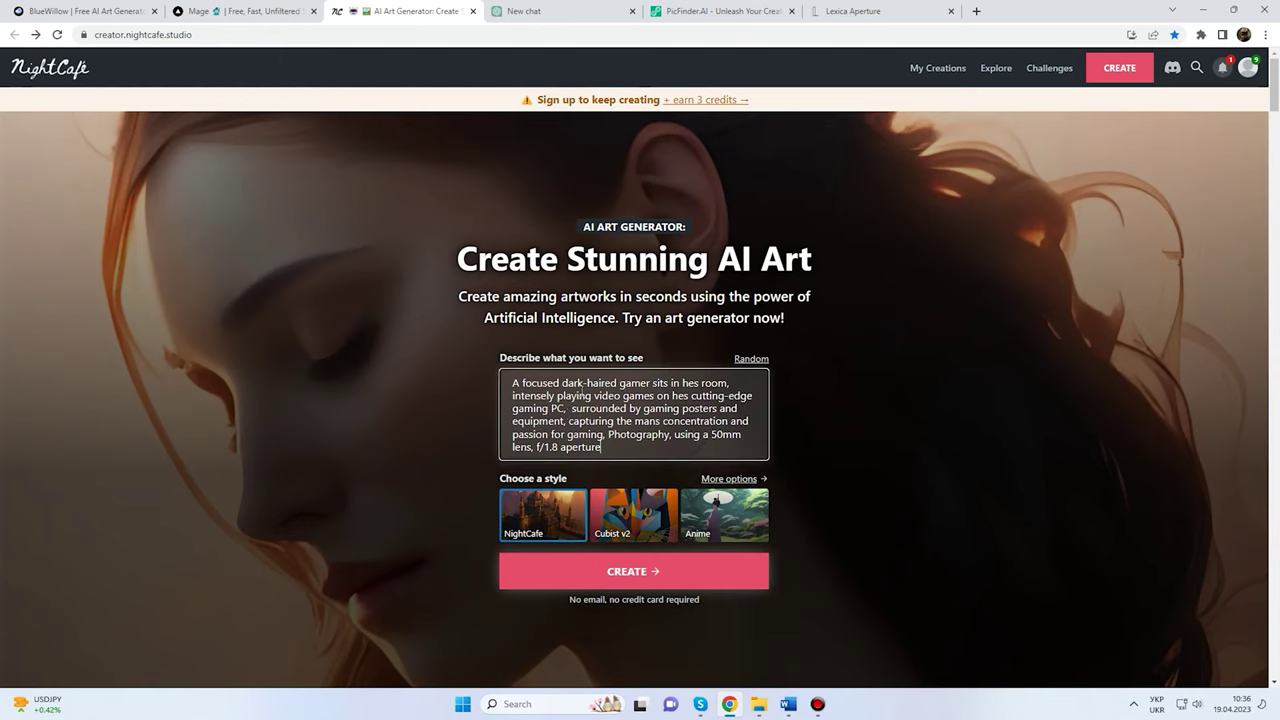
{"action": "left_click", "coordinate": [639, 575]}
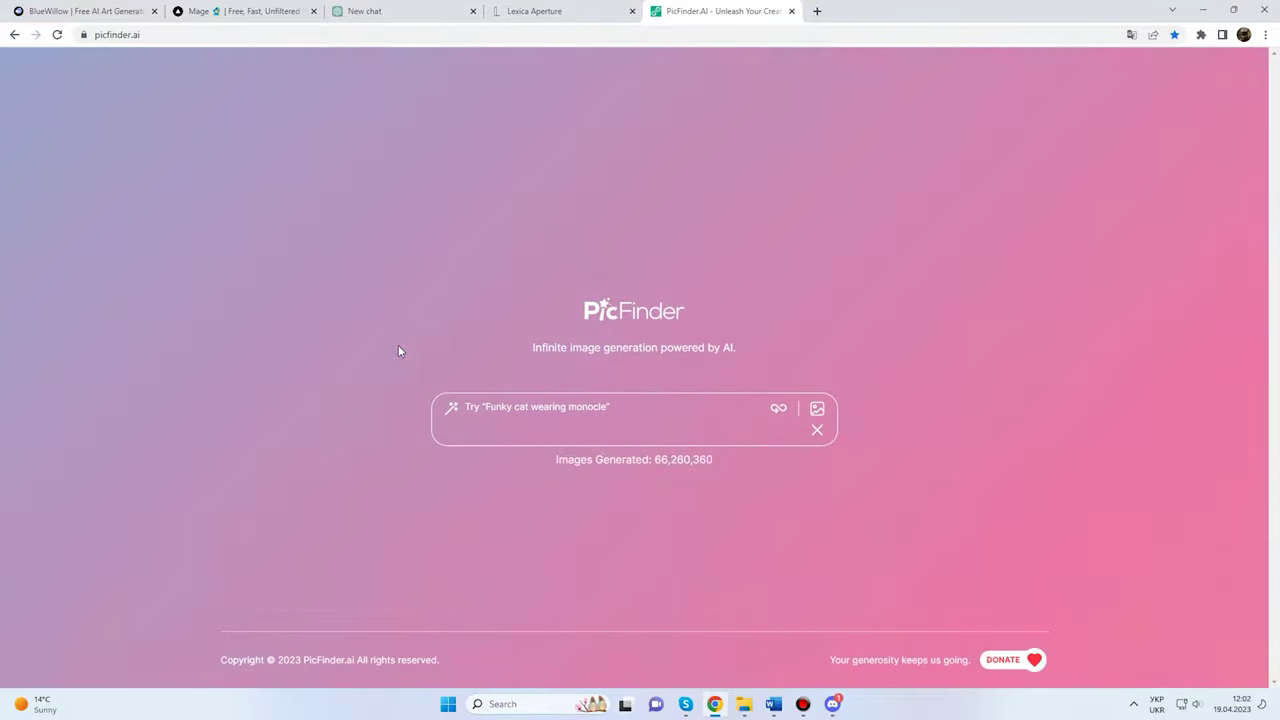
Start PicFinder's infinite image generation with the prompt "A focused dark-haired gamer playing video games".
{"action": "left_click", "coordinate": [816, 430]}
{"action": "left_click", "coordinate": [736, 420]}
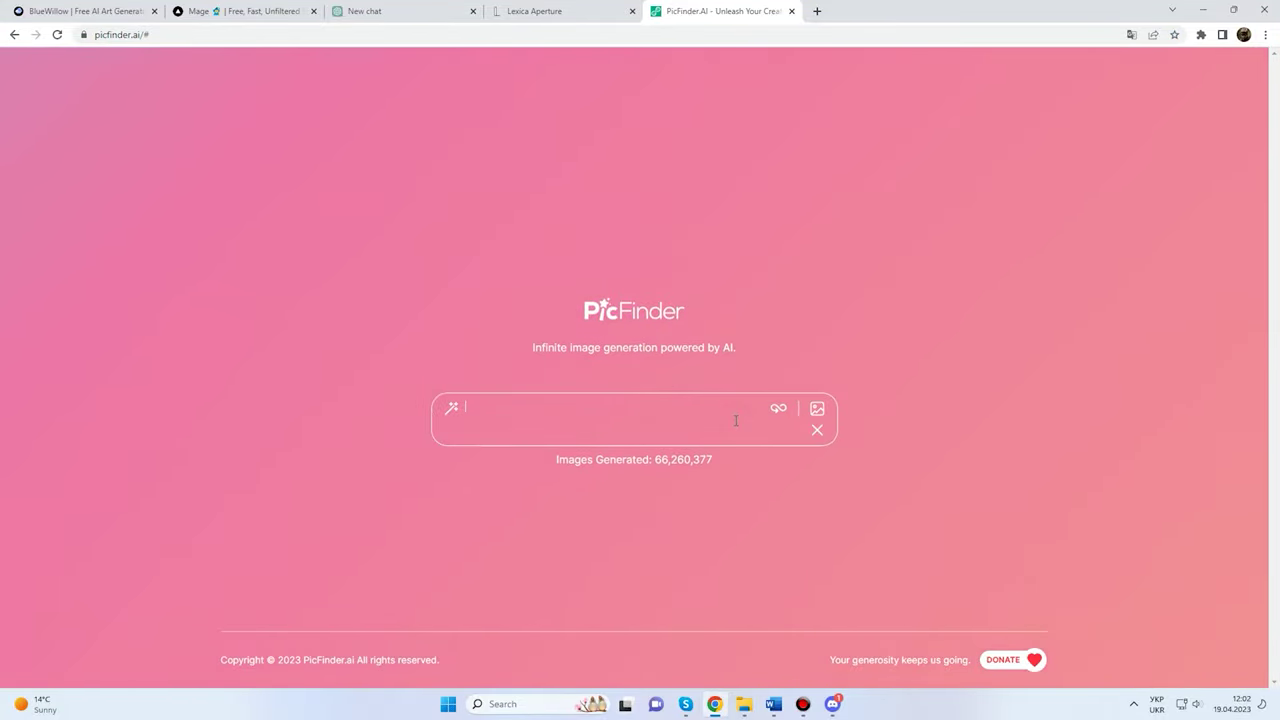
{"action": "type", "text": "A focused dark-haired gamer  playing video games"}
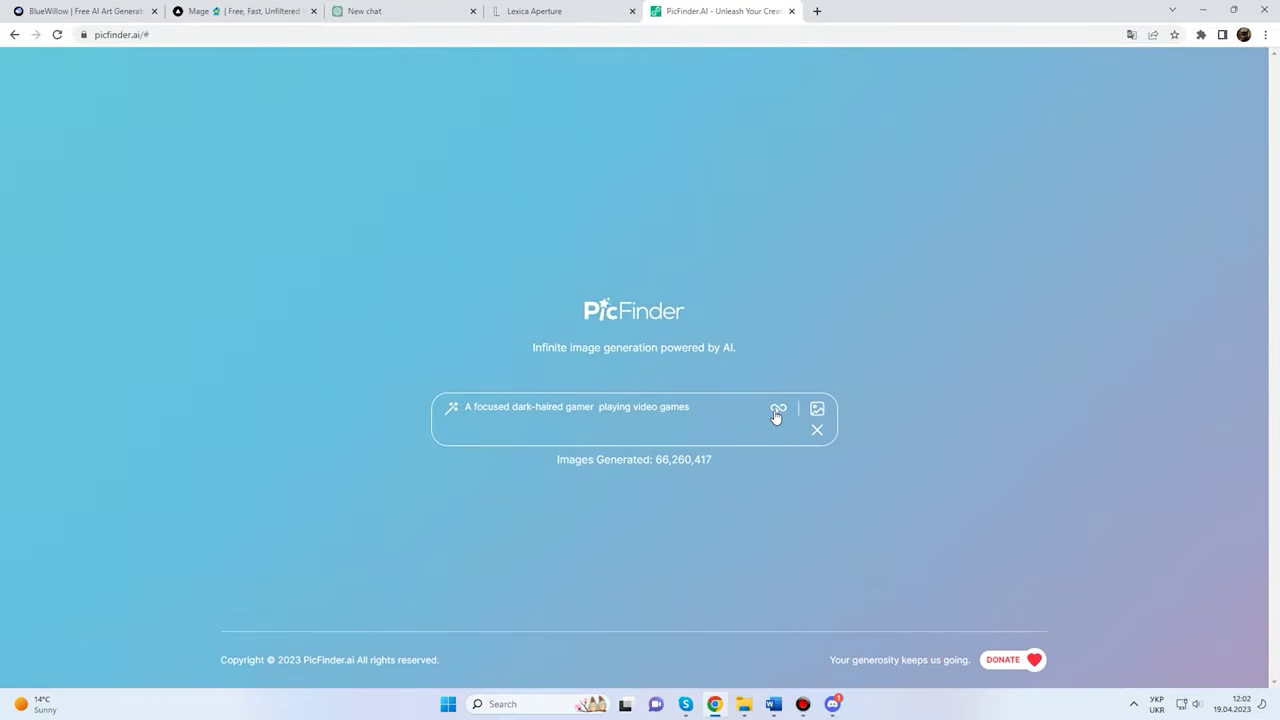
{"action": "left_click", "coordinate": [777, 410]}
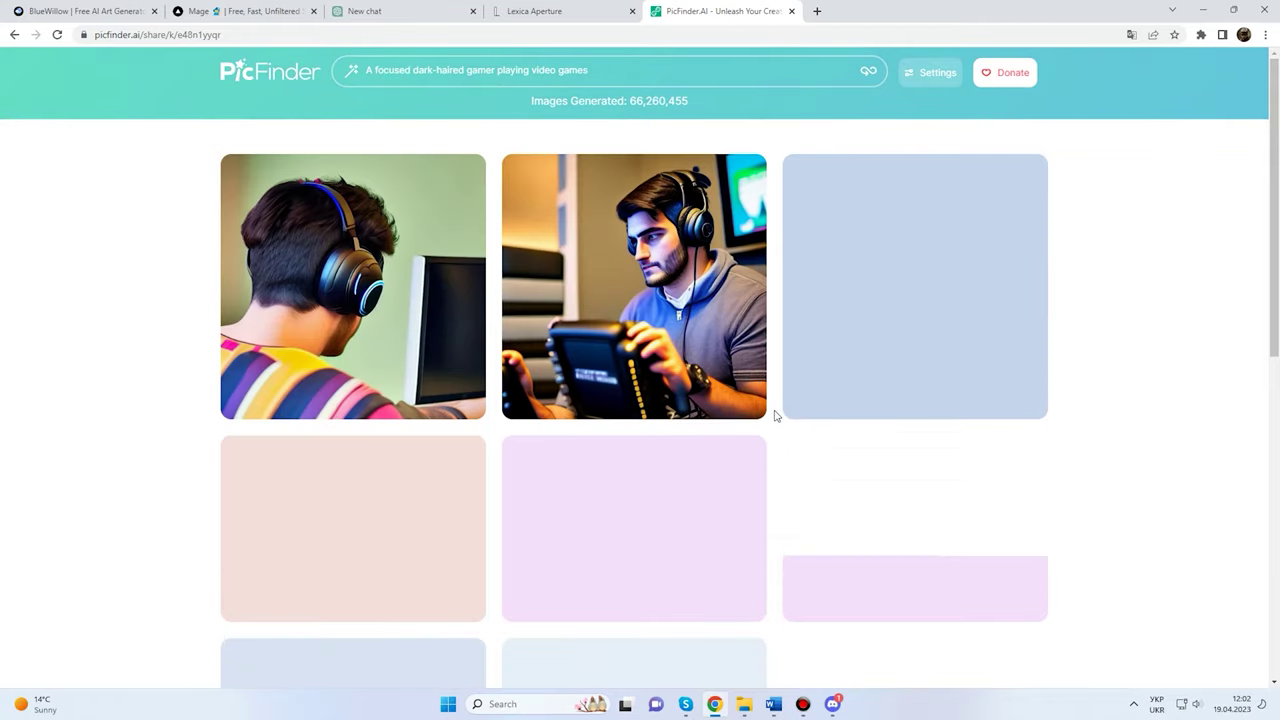
Look through the generated gamer images far down the results feed.
{"action": "scroll", "coordinate": [777, 415], "scroll_direction": "down", "scroll_amount": 3}
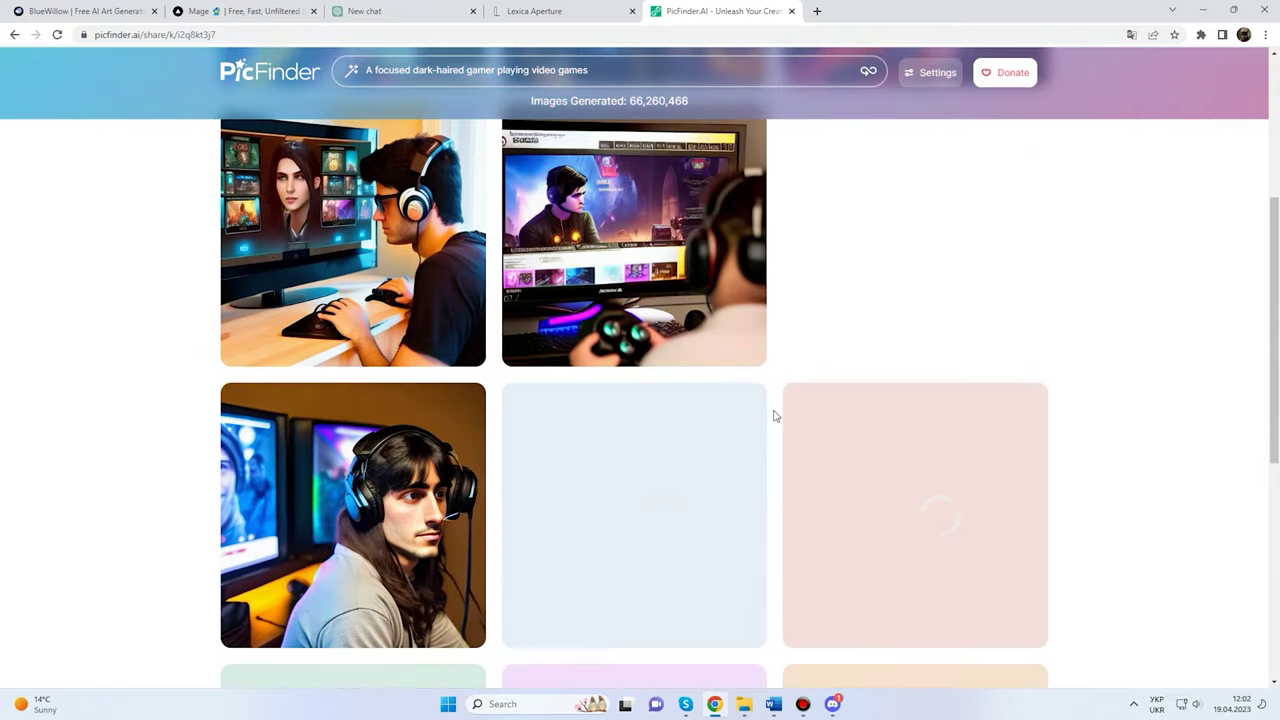
{"action": "scroll", "coordinate": [777, 415], "scroll_direction": "down", "scroll_amount": 2}
{"action": "scroll", "coordinate": [777, 415], "scroll_direction": "down", "scroll_amount": 1}
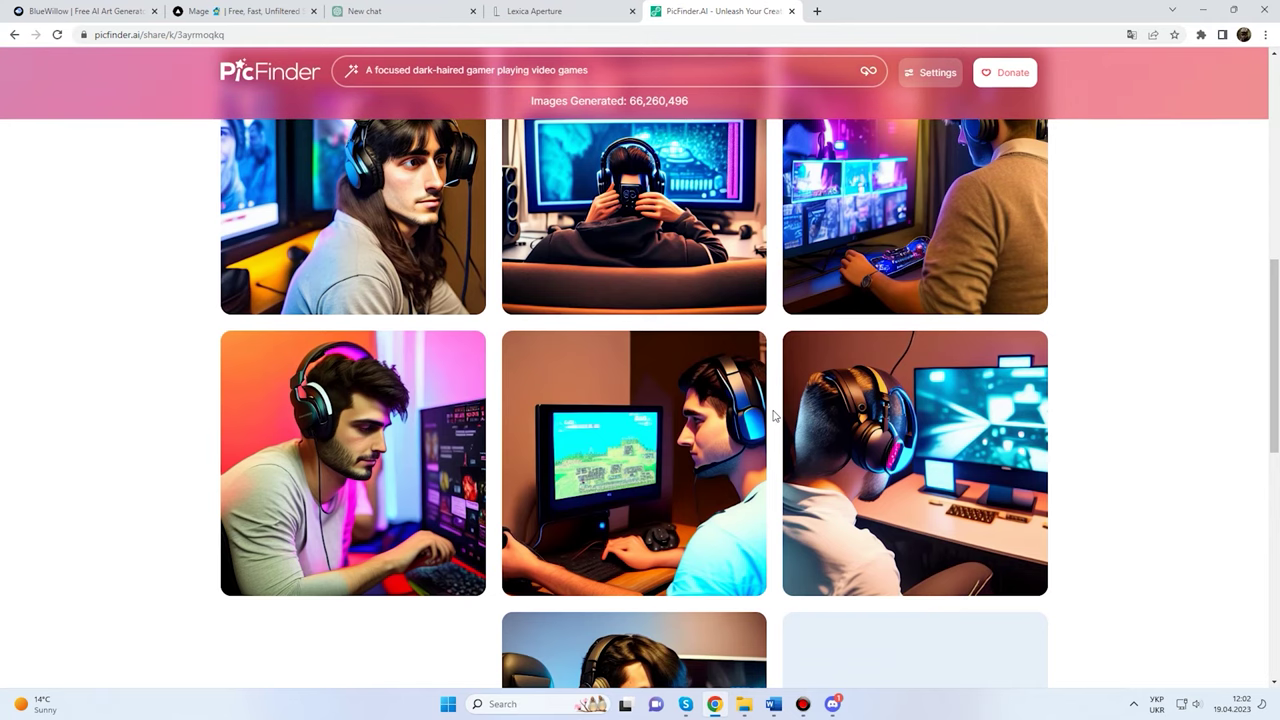
{"action": "scroll", "coordinate": [771, 415], "scroll_direction": "down", "scroll_amount": 3}
{"action": "scroll", "coordinate": [771, 415], "scroll_direction": "down", "scroll_amount": 3}
{"action": "scroll", "coordinate": [771, 415], "scroll_direction": "down", "scroll_amount": 3}
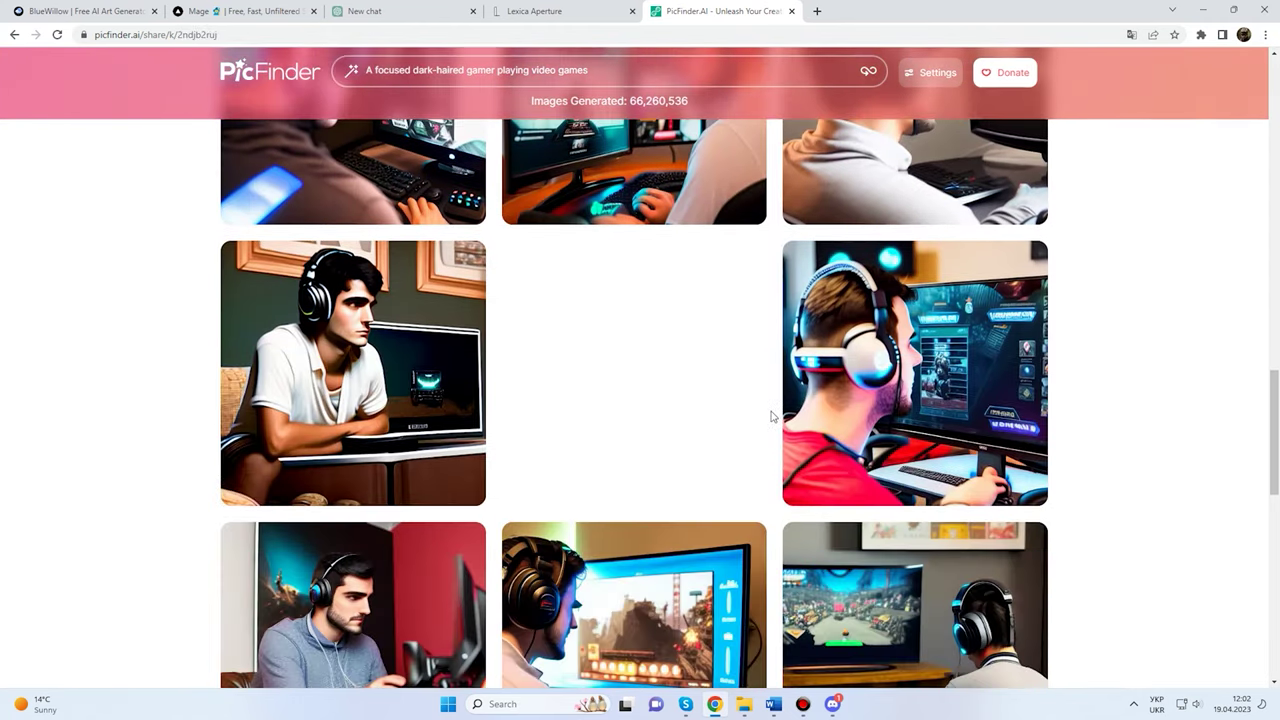
{"action": "scroll", "coordinate": [771, 415], "scroll_direction": "down", "scroll_amount": 3}
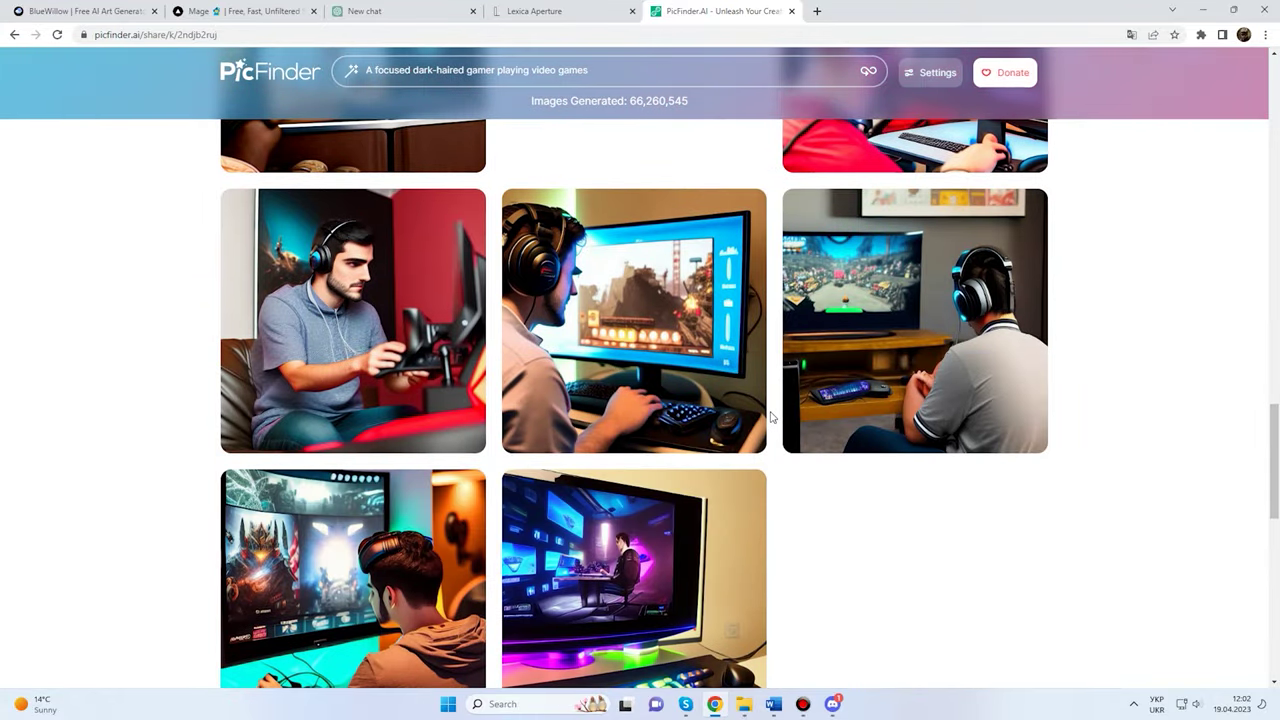
{"action": "scroll", "coordinate": [771, 418], "scroll_direction": "down", "scroll_amount": 3}
{"action": "scroll", "coordinate": [771, 418], "scroll_direction": "down", "scroll_amount": 3}
{"action": "scroll", "coordinate": [771, 418], "scroll_direction": "down", "scroll_amount": 1}
{"action": "scroll", "coordinate": [771, 418], "scroll_direction": "down", "scroll_amount": 3}
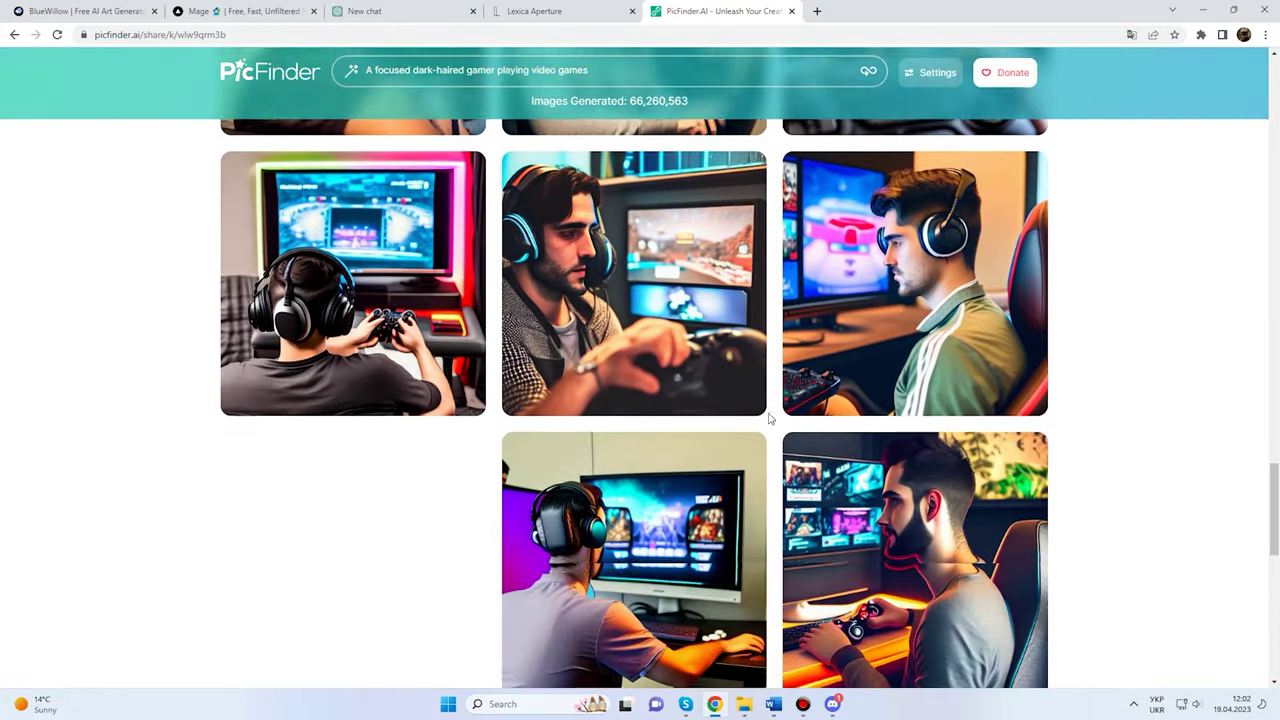
{"action": "scroll", "coordinate": [771, 418], "scroll_direction": "down", "scroll_amount": 4}
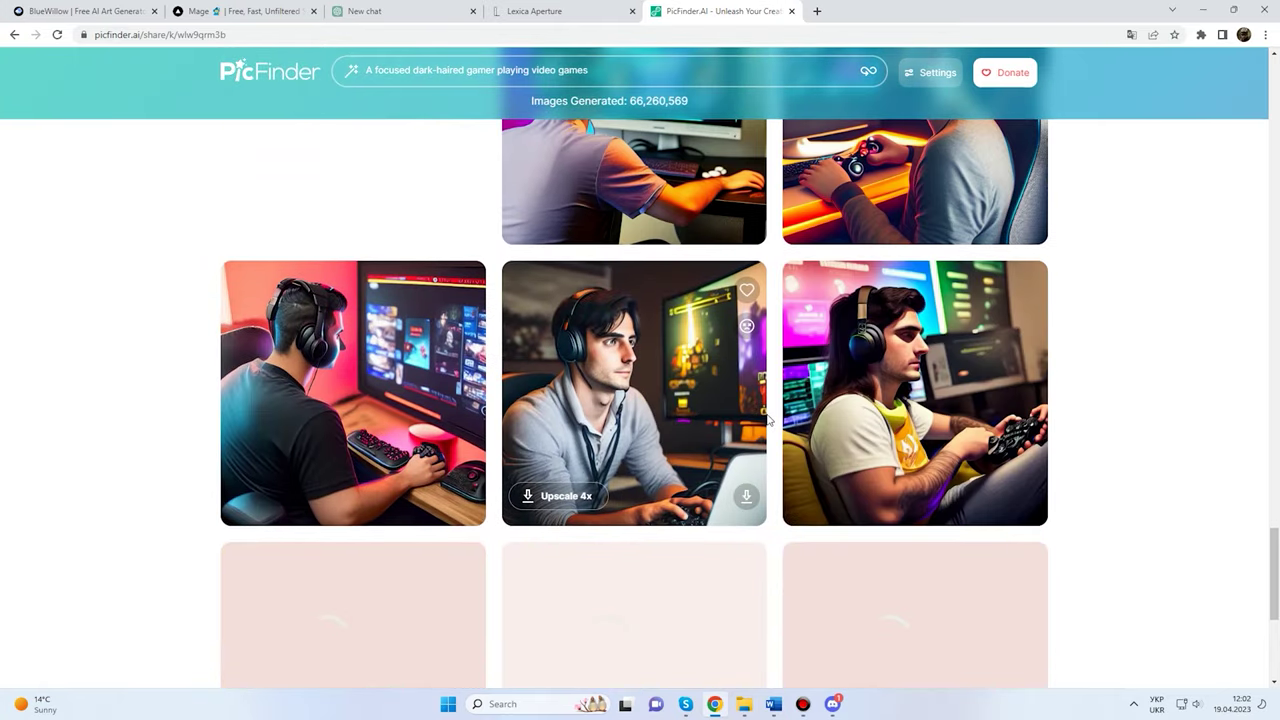
{"action": "scroll", "coordinate": [771, 418], "scroll_direction": "down", "scroll_amount": 3}
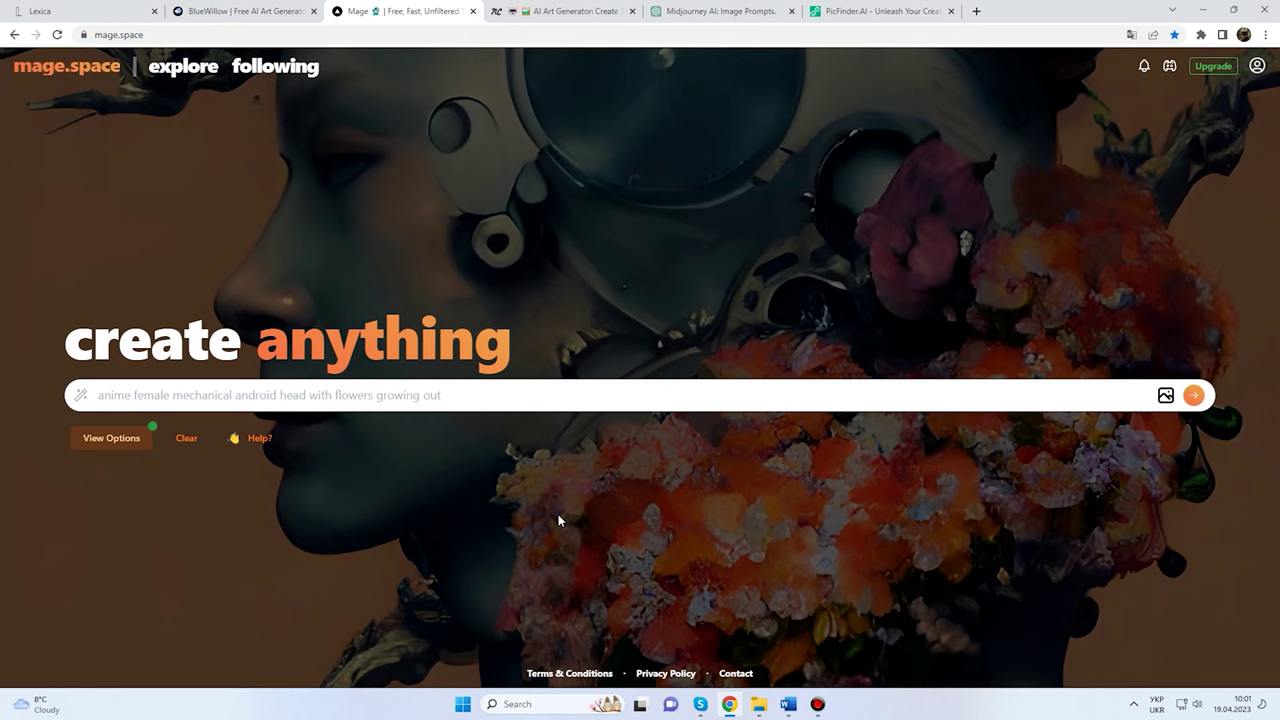
Show the generation options on mage.space and choose the Stable Diffusion v2.1 model.
{"action": "left_click", "coordinate": [87, 438]}
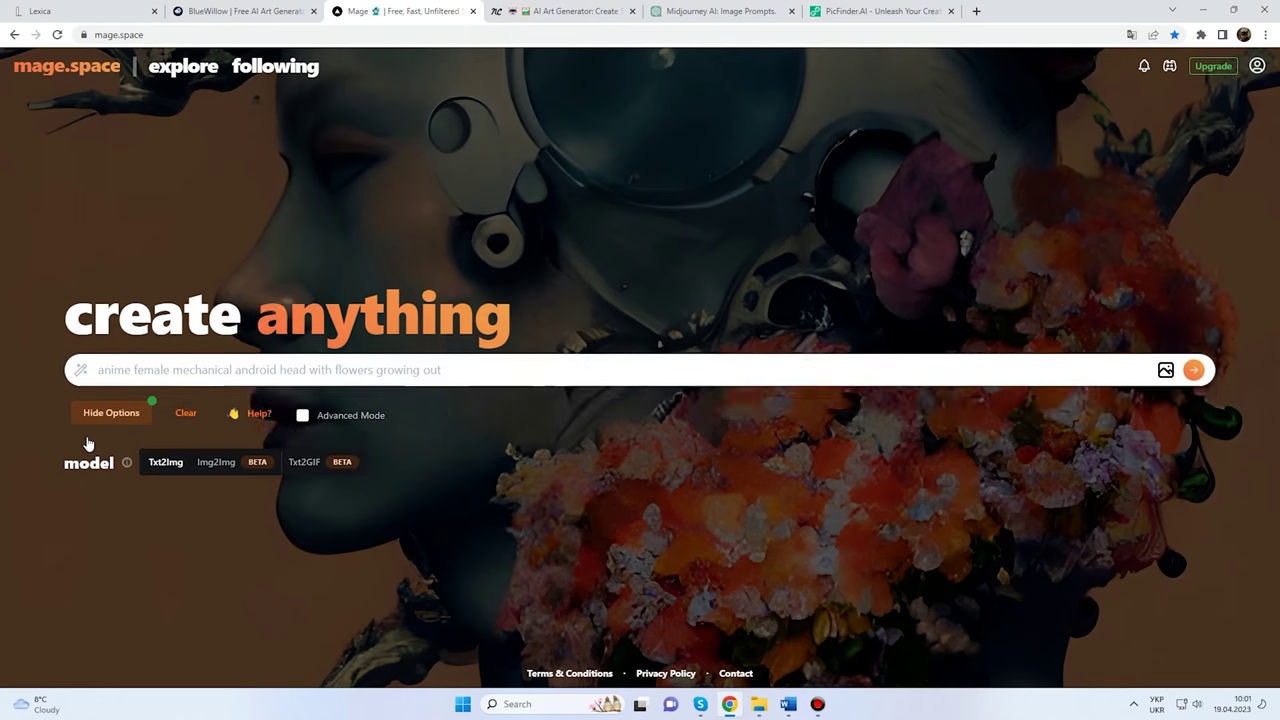
{"action": "scroll", "coordinate": [126, 397], "scroll_direction": "down", "scroll_amount": 2}
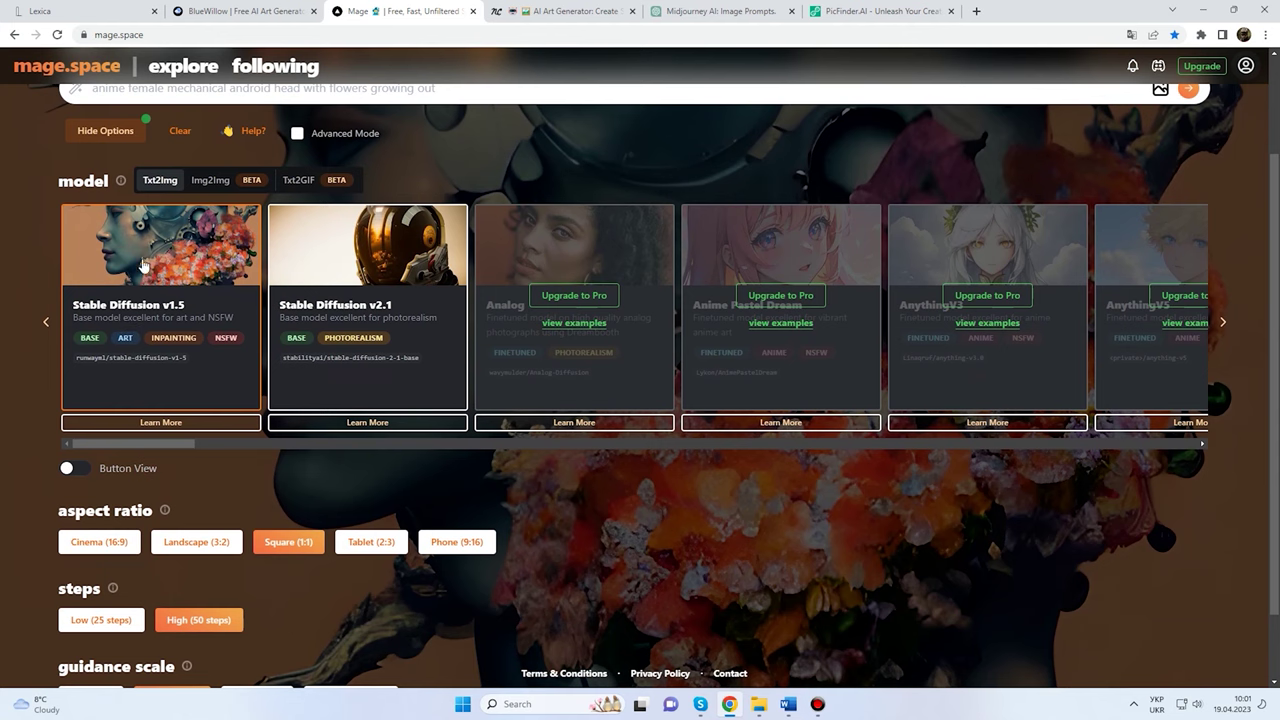
{"action": "left_click", "coordinate": [375, 265]}
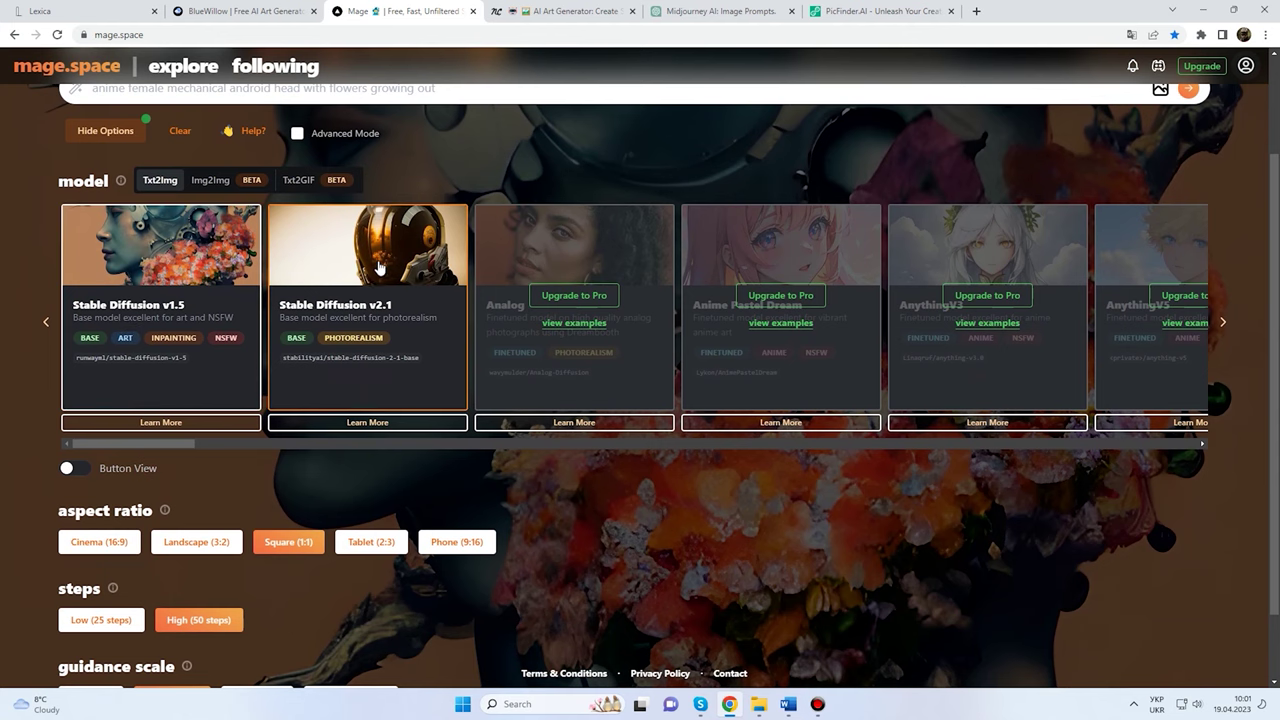
Try the Cinema (16:9) and Landscape (3:2) aspect ratios and Low (25 steps), returning to Square (1:1) and High (50 steps).
{"action": "scroll", "coordinate": [378, 268], "scroll_direction": "down", "scroll_amount": 1}
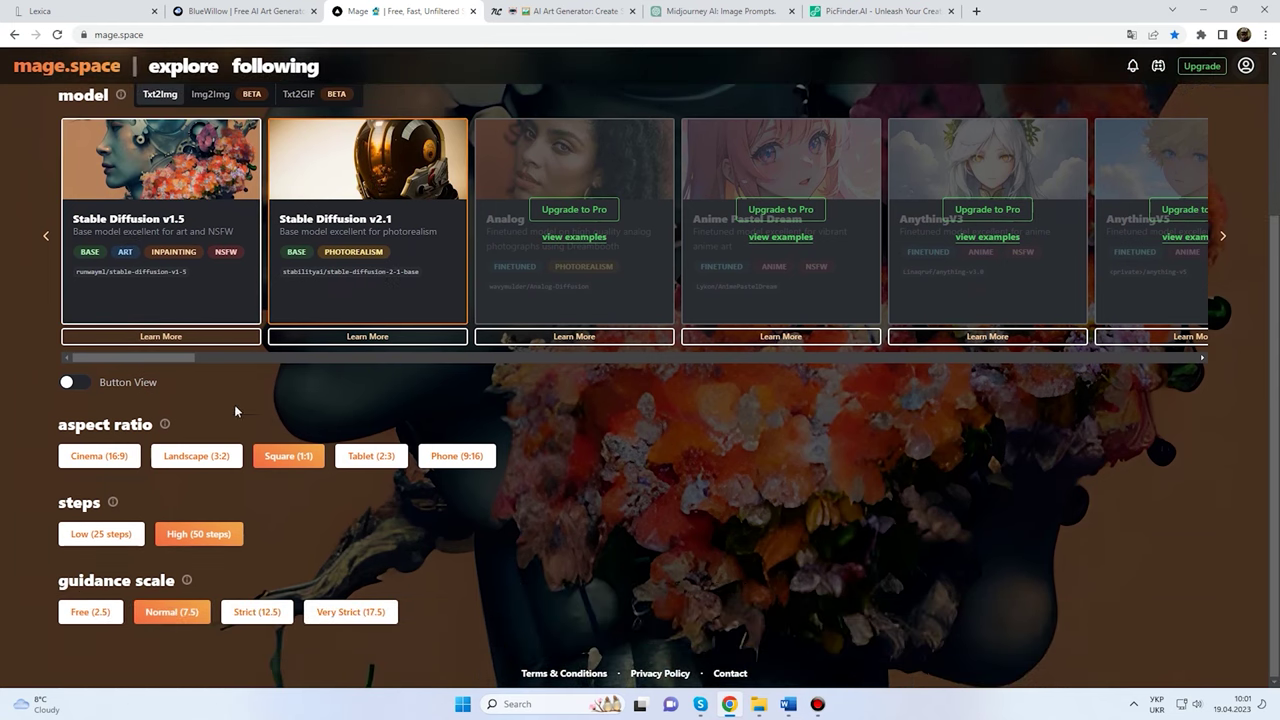
{"action": "left_click", "coordinate": [86, 458]}
{"action": "left_click", "coordinate": [184, 460]}
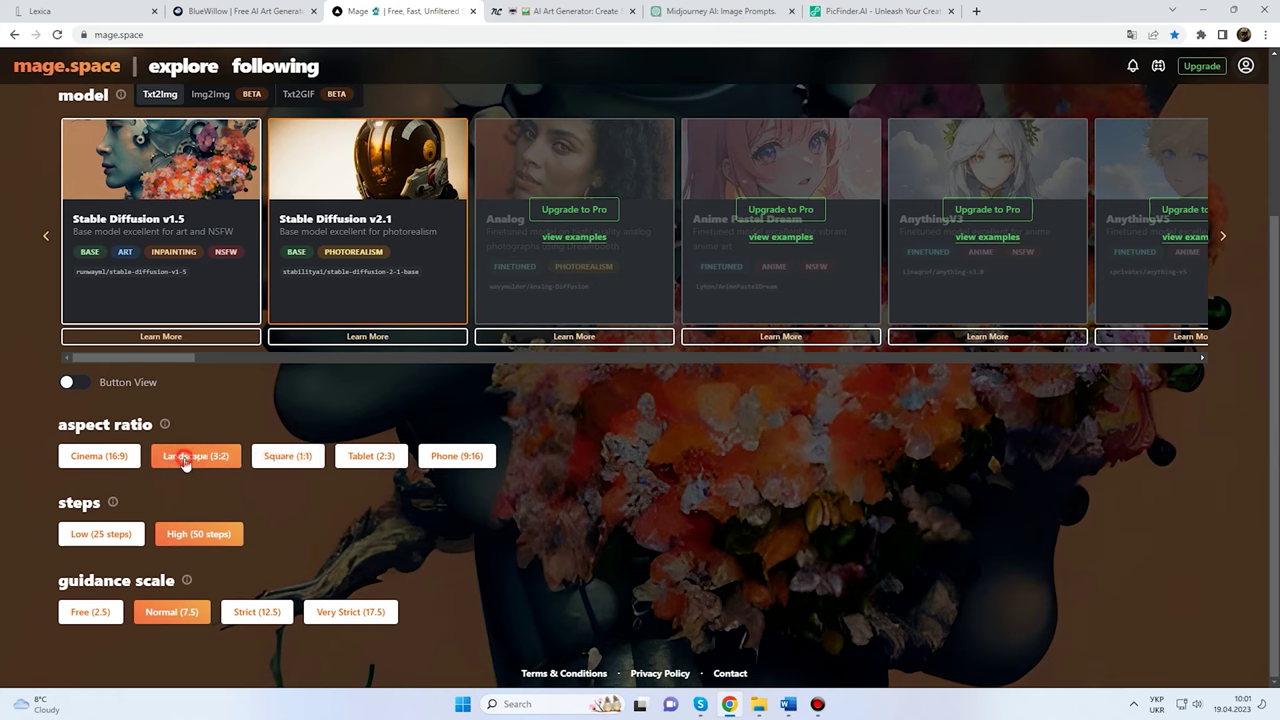
{"action": "left_click", "coordinate": [269, 460]}
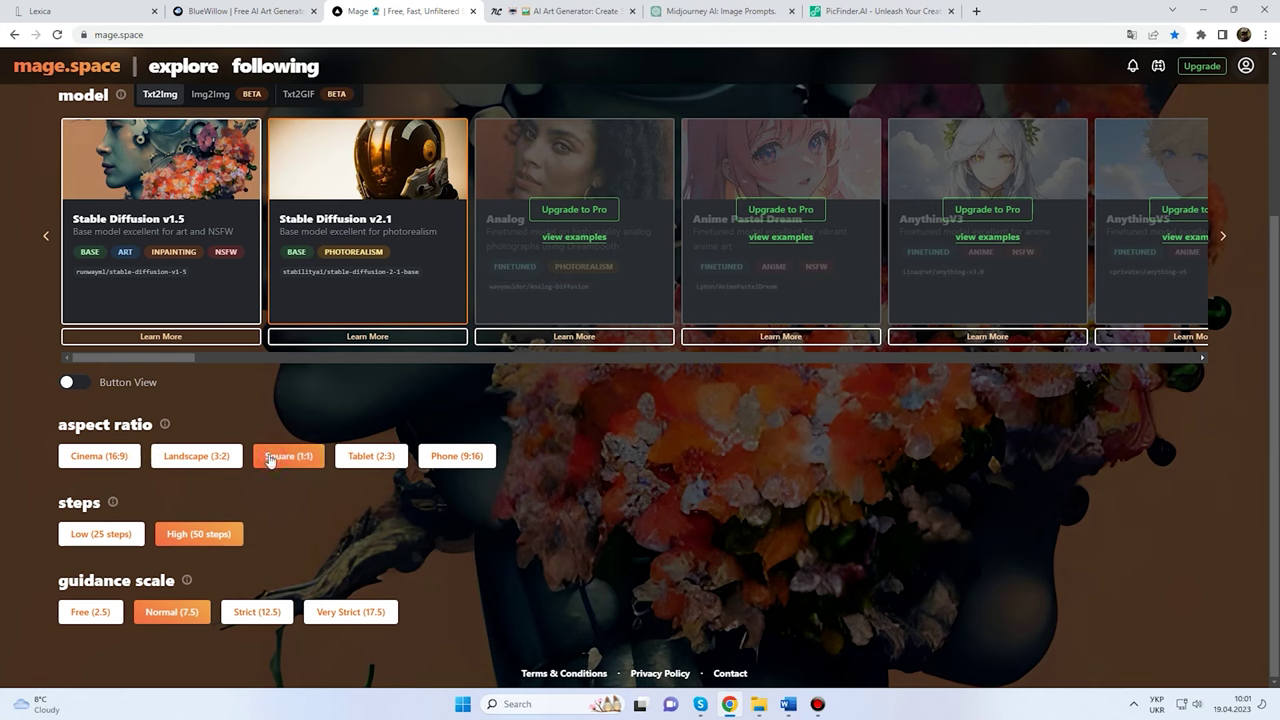
{"action": "left_click", "coordinate": [133, 535]}
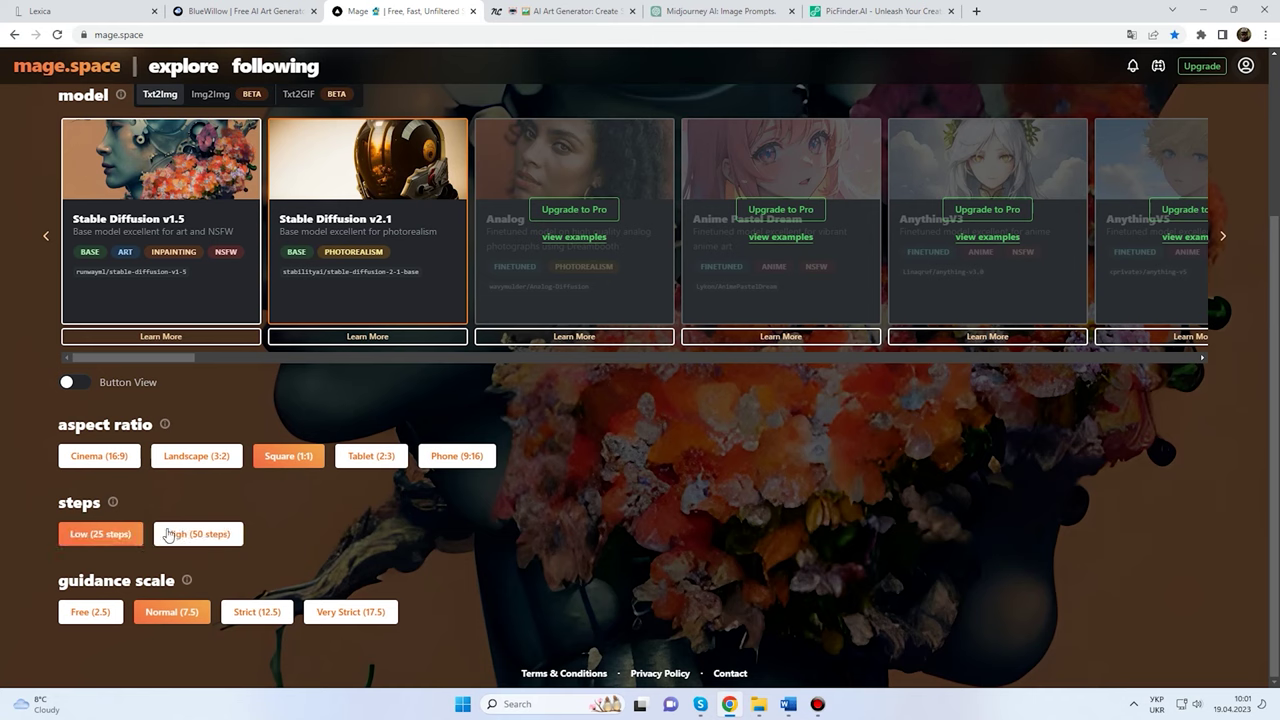
{"action": "left_click", "coordinate": [198, 535]}
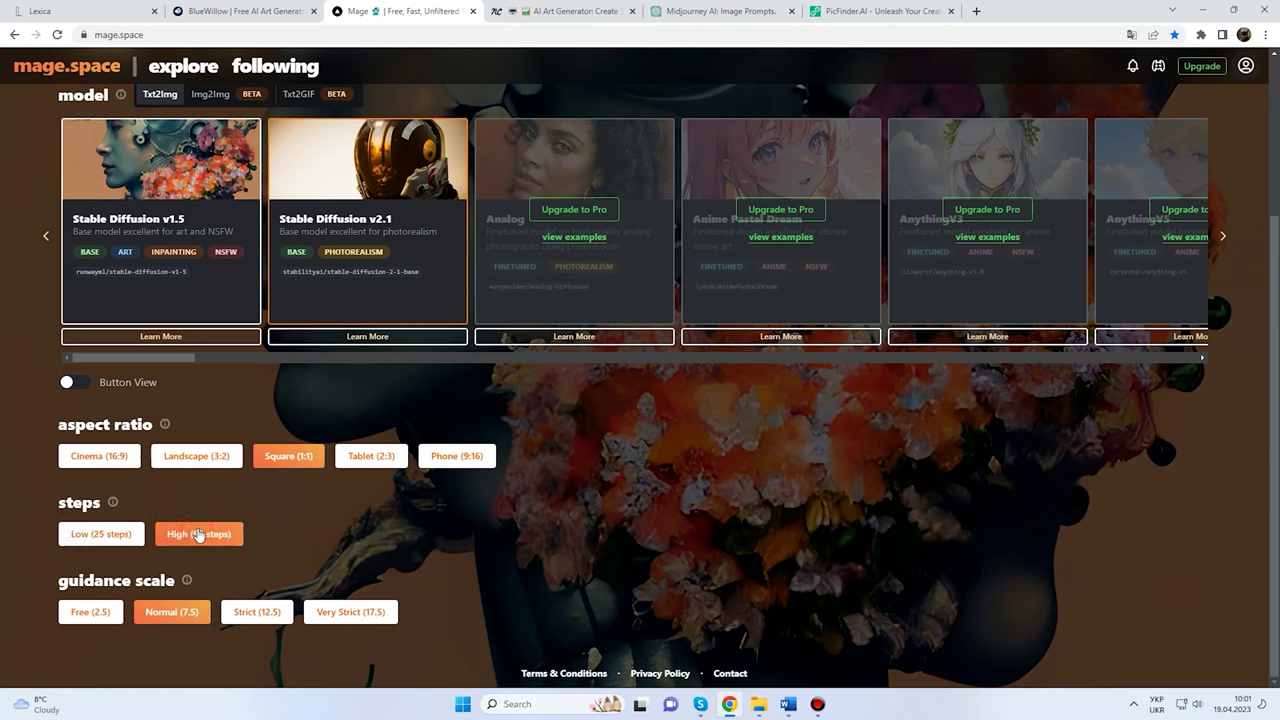
Try the Free (2.5) and Normal (7.5) guidance scales and settle on Strict (12.5).
{"action": "left_click", "coordinate": [106, 611]}
{"action": "left_click", "coordinate": [146, 613]}
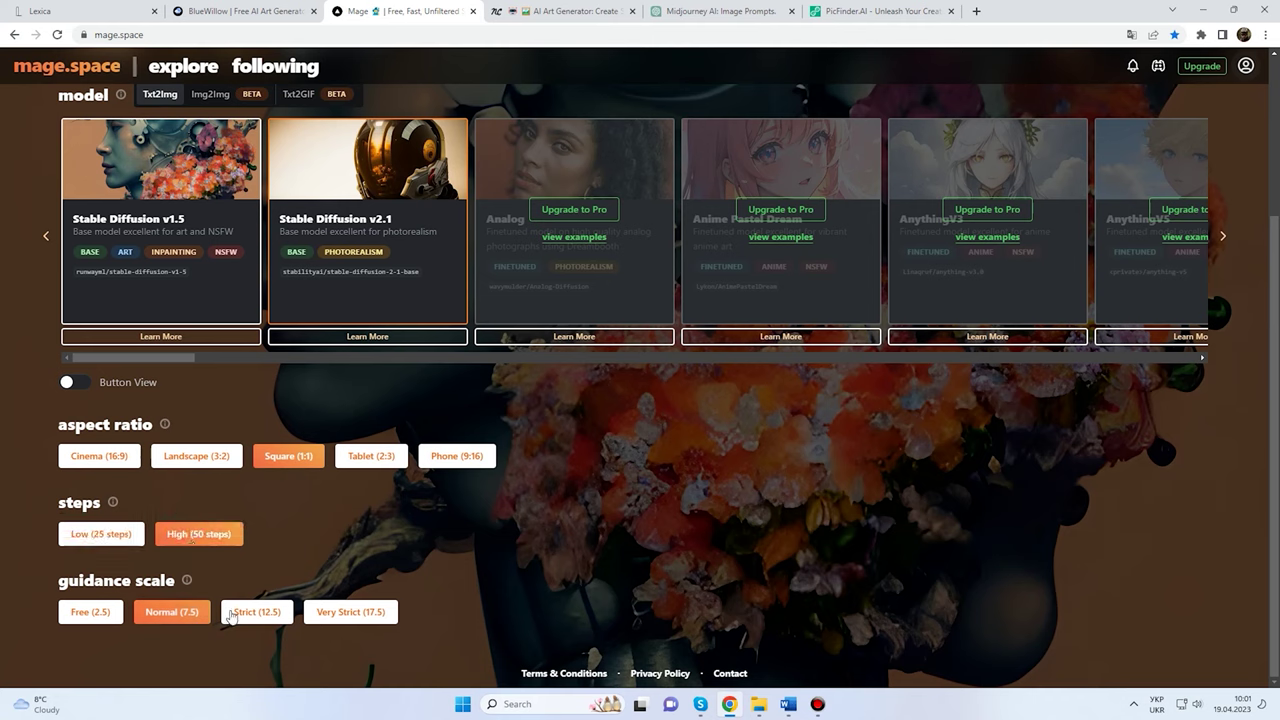
{"action": "left_click", "coordinate": [237, 615]}
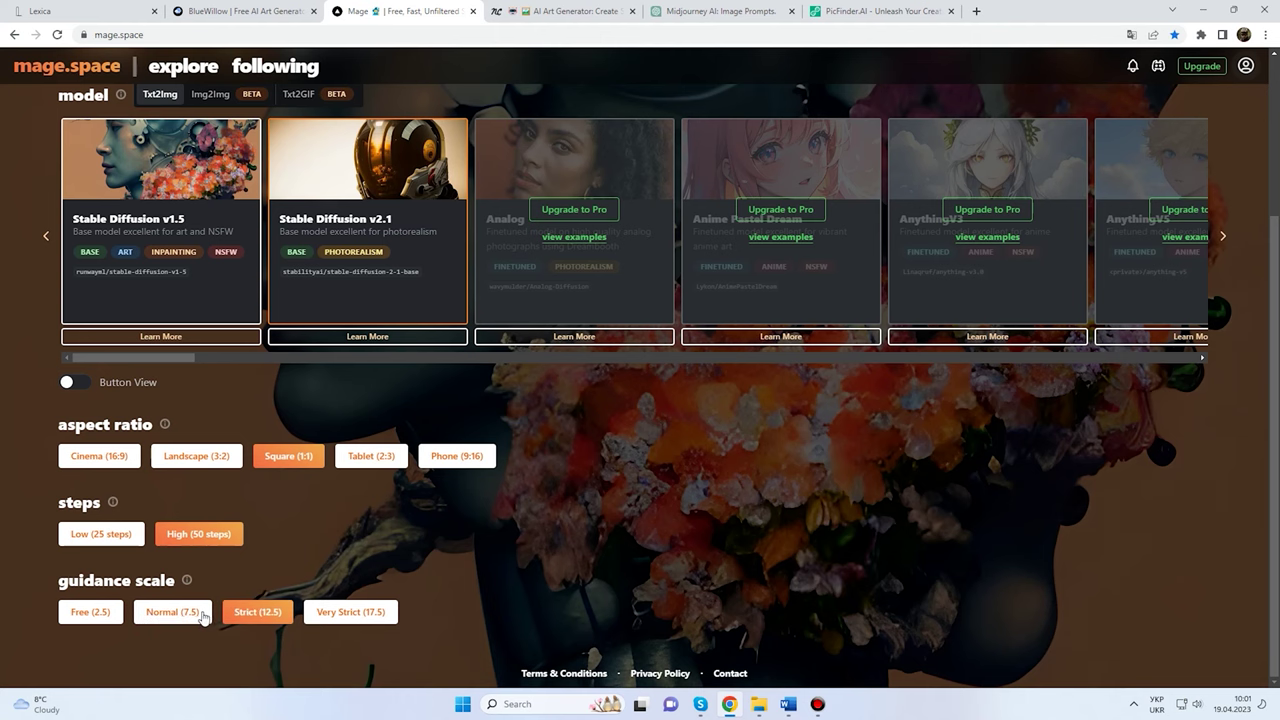
Generate and rerun an image from the photography prompt about a focused dark-haired gamer on his gaming PC, using a 50mm lens, f/1.8 aperture.
{"action": "scroll", "coordinate": [222, 561], "scroll_direction": "up", "scroll_amount": 3}
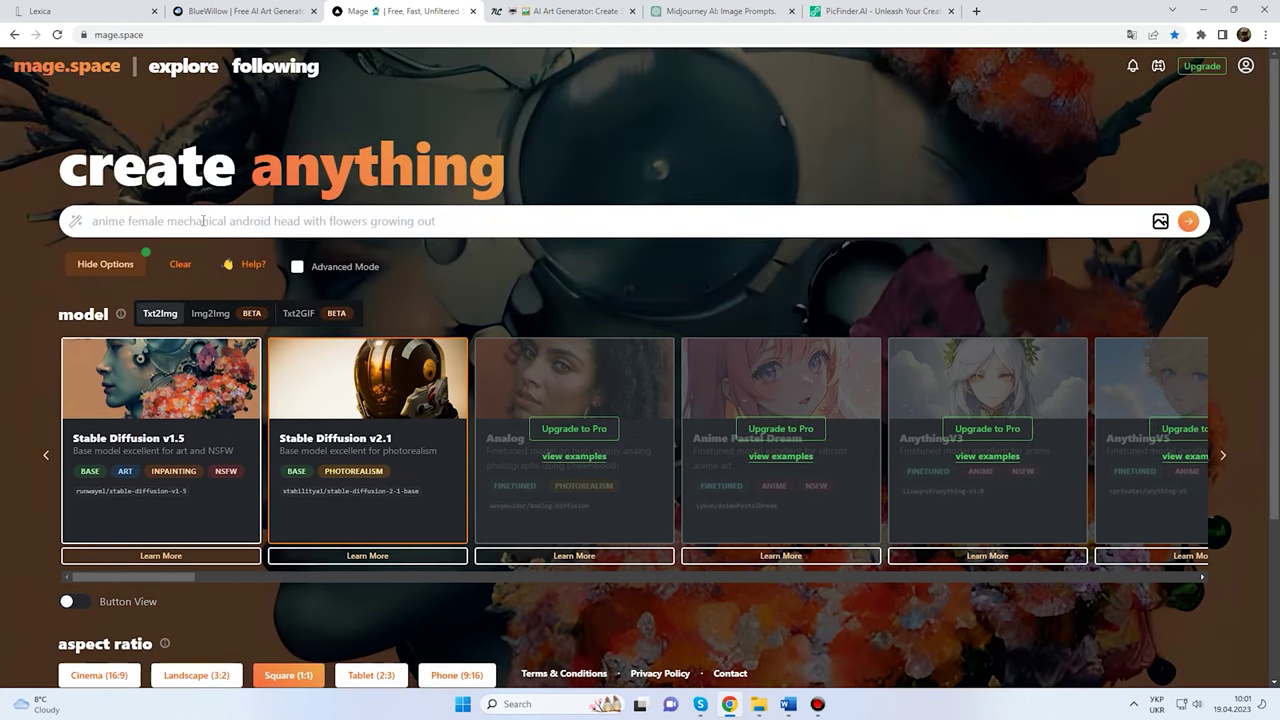
{"action": "left_click", "coordinate": [202, 220]}
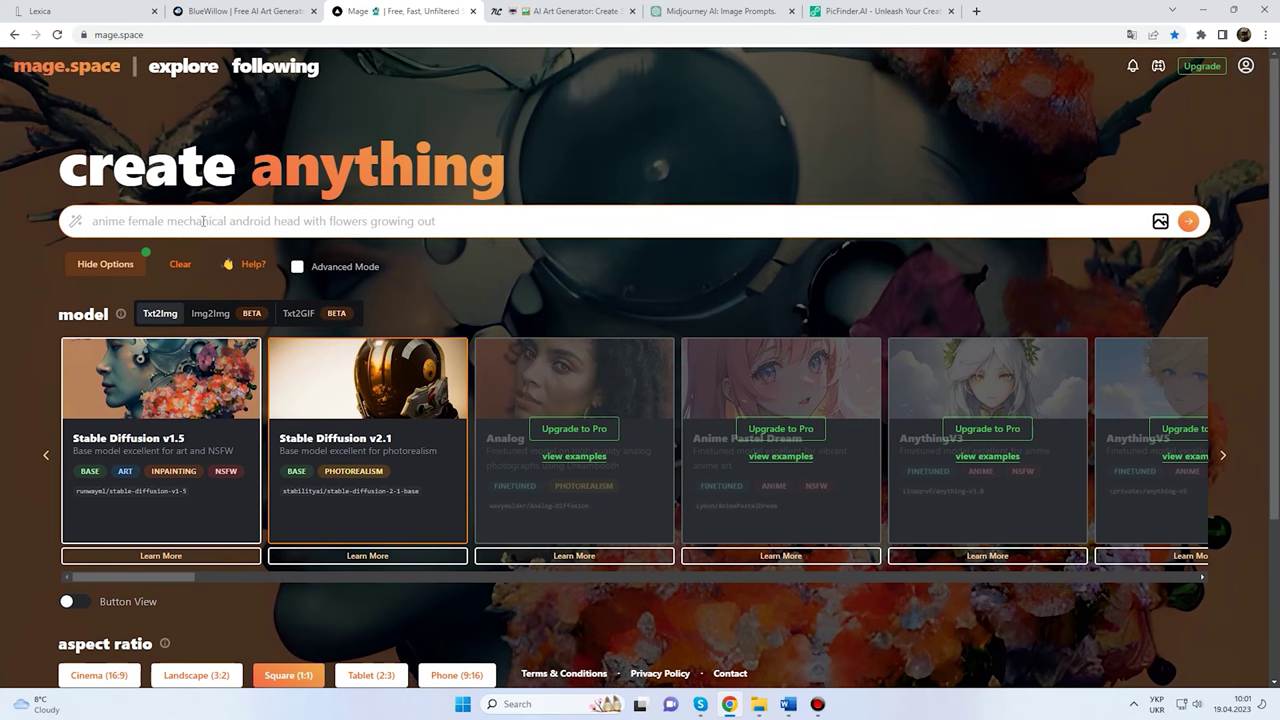
{"action": "type", "text": "A focused dark-haired gamer sits in hes room, intensely playing video games on hes cutting-edge gaming PC,  surrounded by gaming posters and equipment, capturing the mans concentration and passion for gaming, Photography, using a 50mm lens, f/1.8 aperture"}
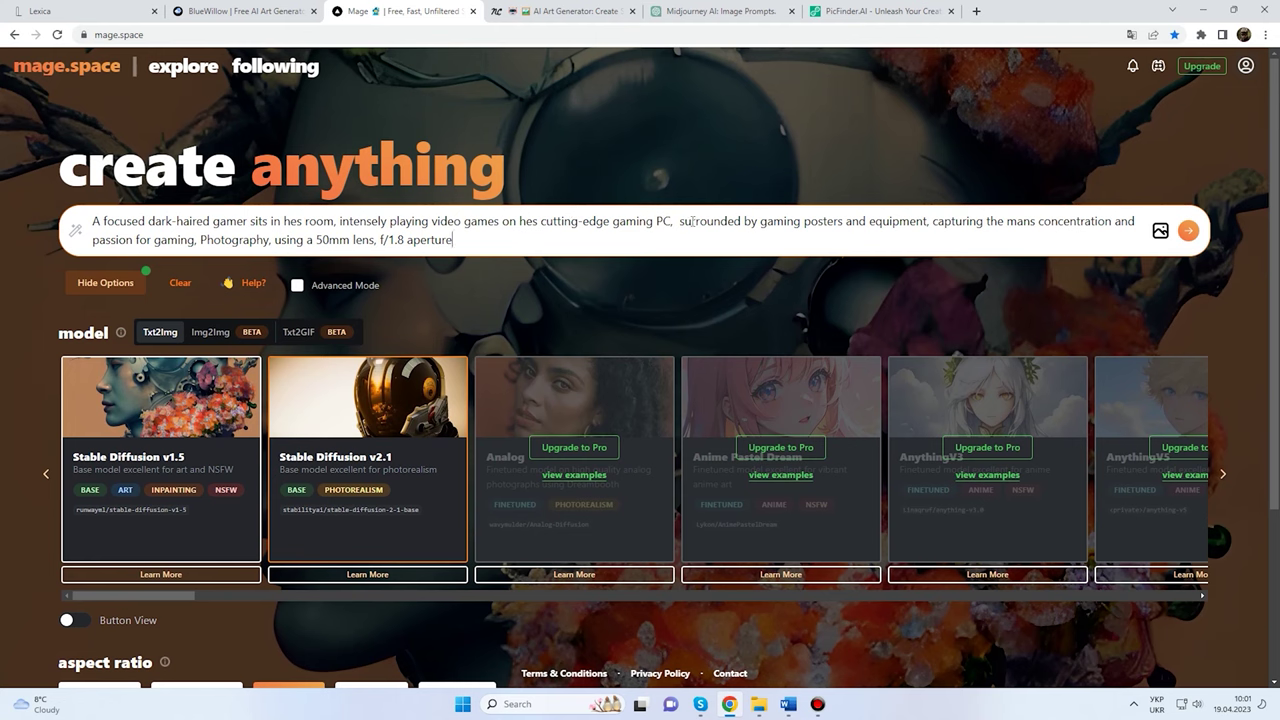
{"action": "left_click", "coordinate": [1188, 233]}
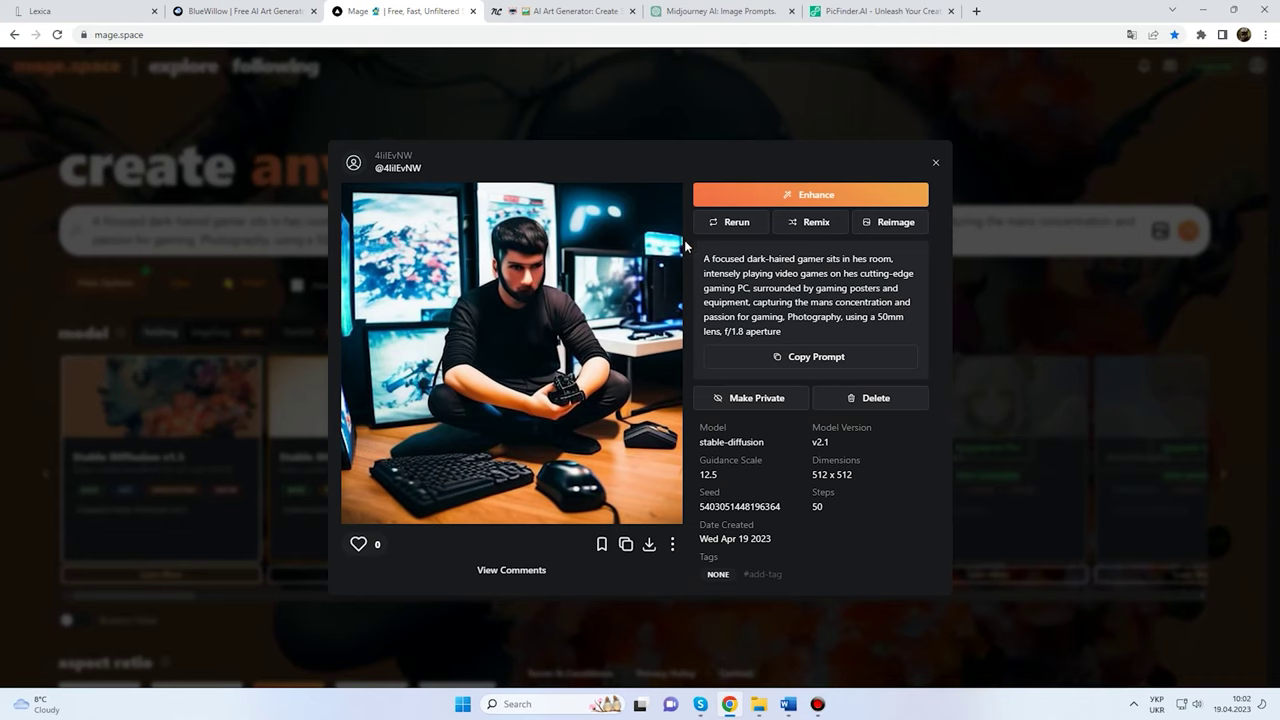
{"action": "left_click", "coordinate": [718, 226]}
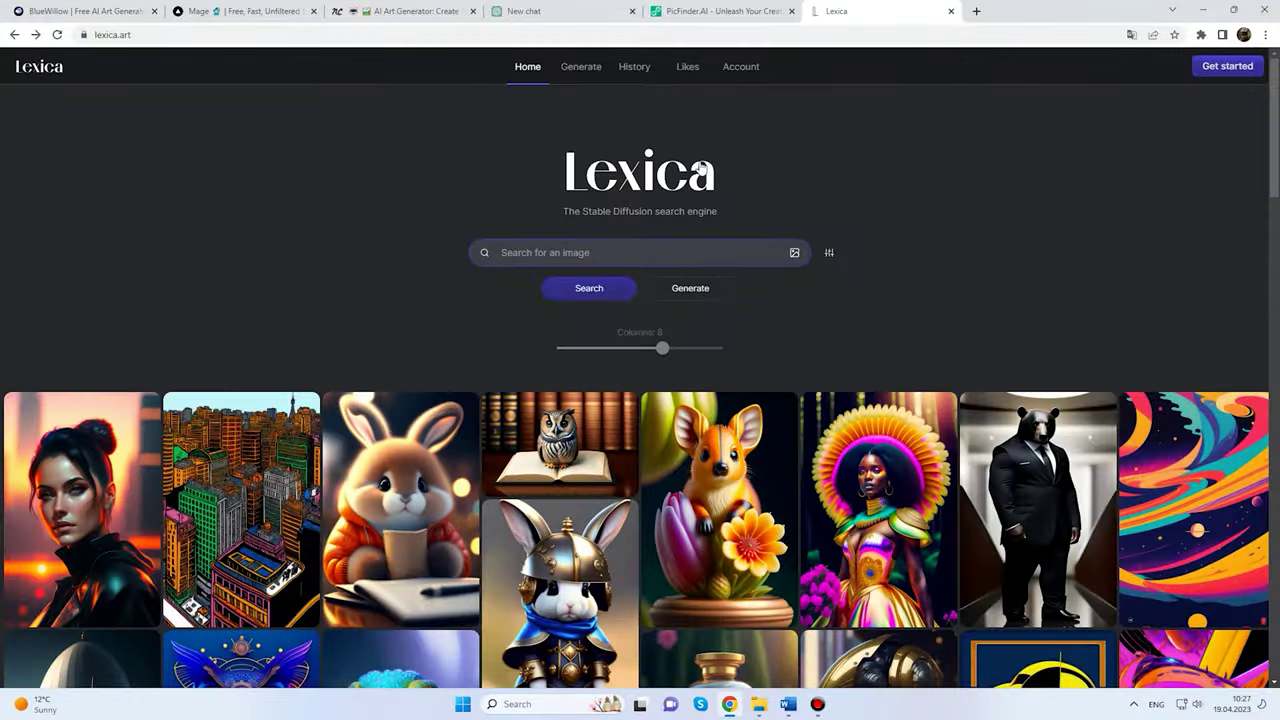
Set the Lexica home gallery to 7 columns and sign in with a Google account.
{"action": "mouse_move", "coordinate": [662, 348]}
{"action": "left_mouse_down"}
{"action": "mouse_move", "coordinate": [690, 350]}
{"action": "mouse_move", "coordinate": [647, 349]}
{"action": "left_mouse_up"}
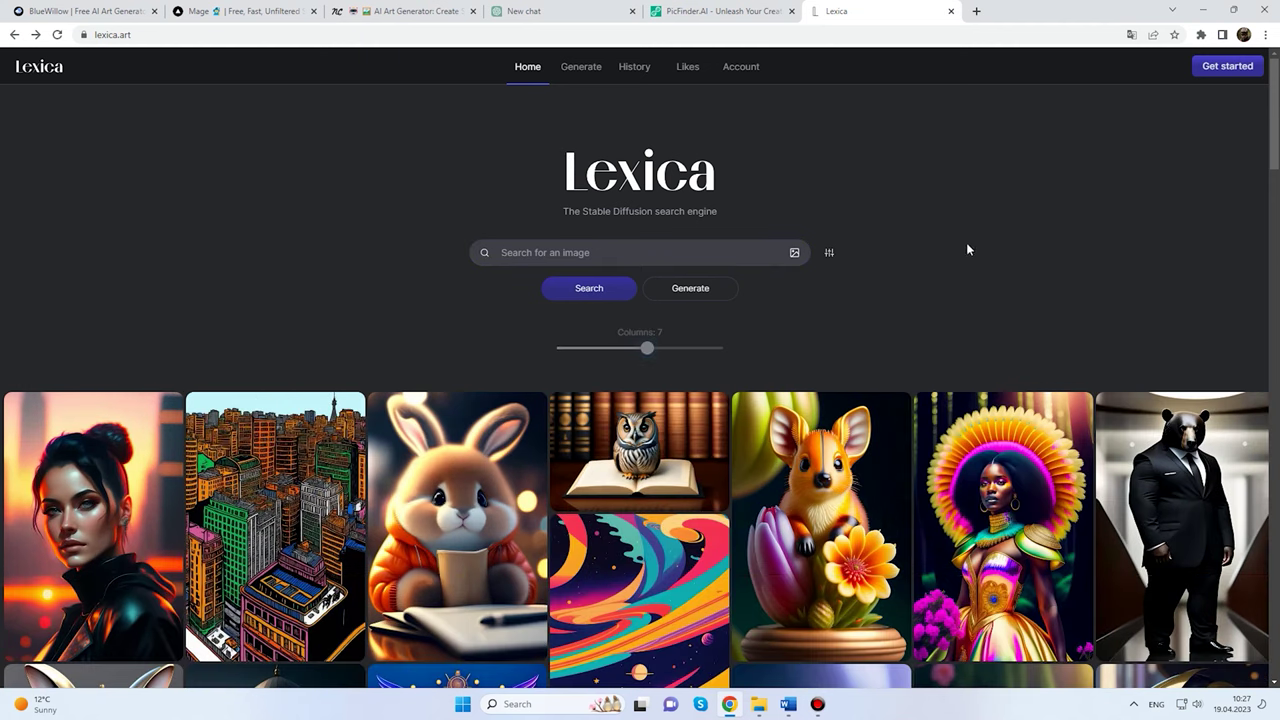
{"action": "left_click", "coordinate": [1218, 70]}
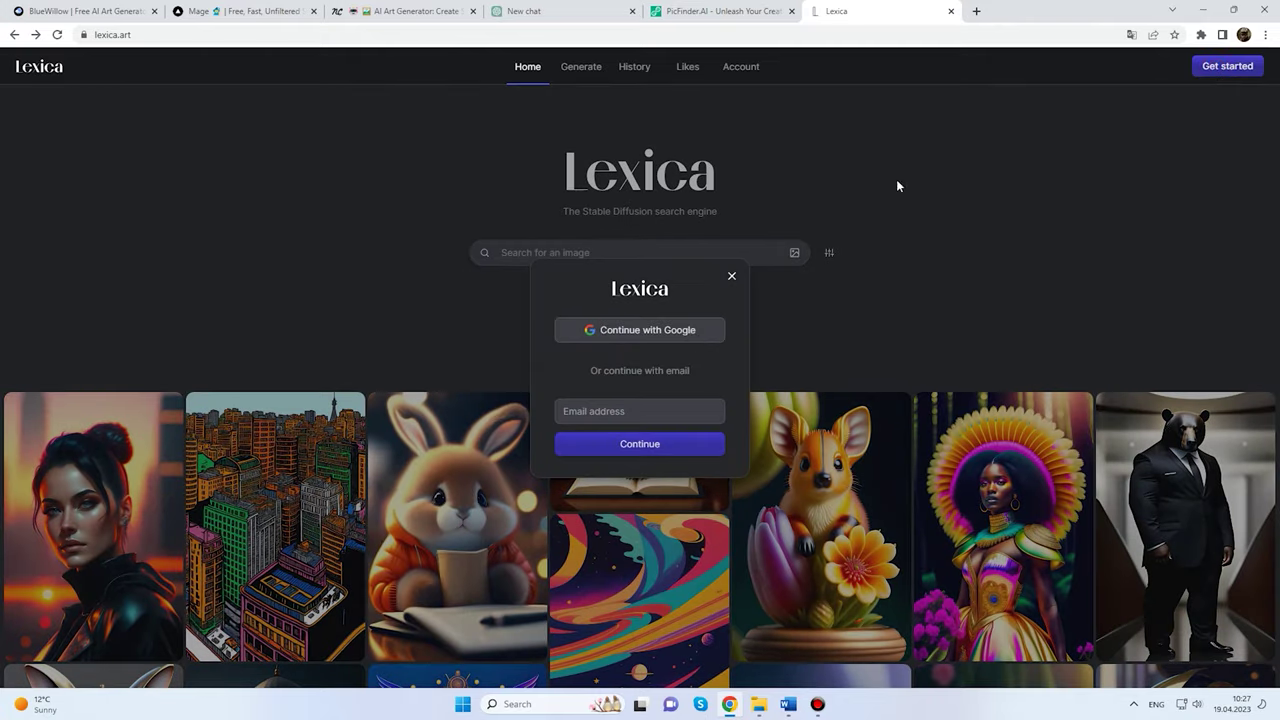
{"action": "left_click", "coordinate": [618, 337]}
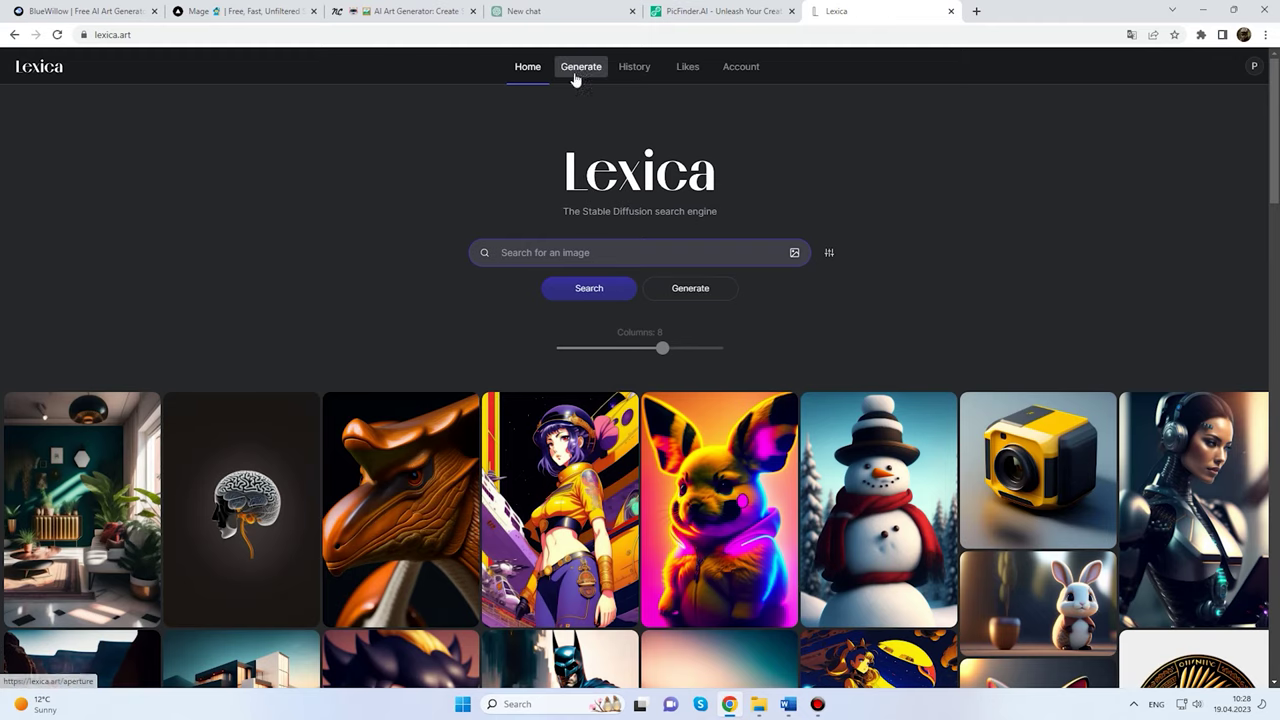
Open Lexica's image generator and describe the focused dark-haired gamer at his gaming PC among posters and equipment, Photography, 50mm lens, f/1.8 aperture.
{"action": "left_click", "coordinate": [581, 70]}
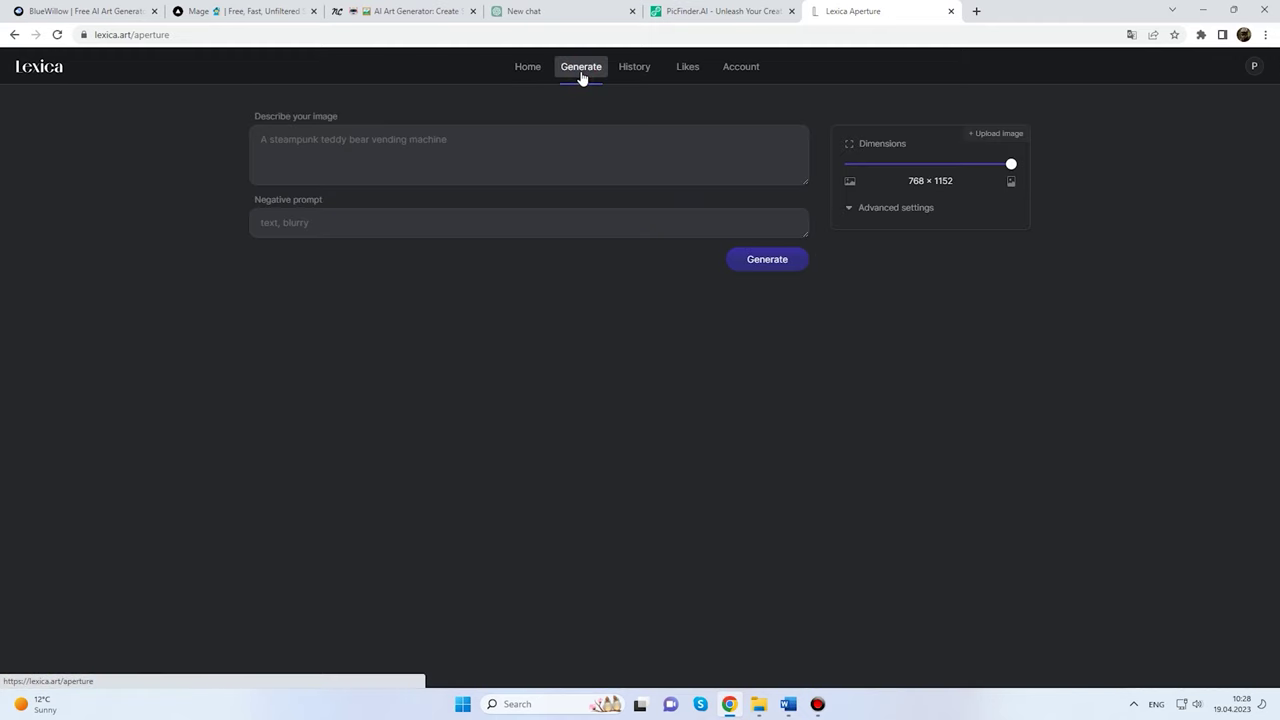
{"action": "left_click", "coordinate": [482, 137]}
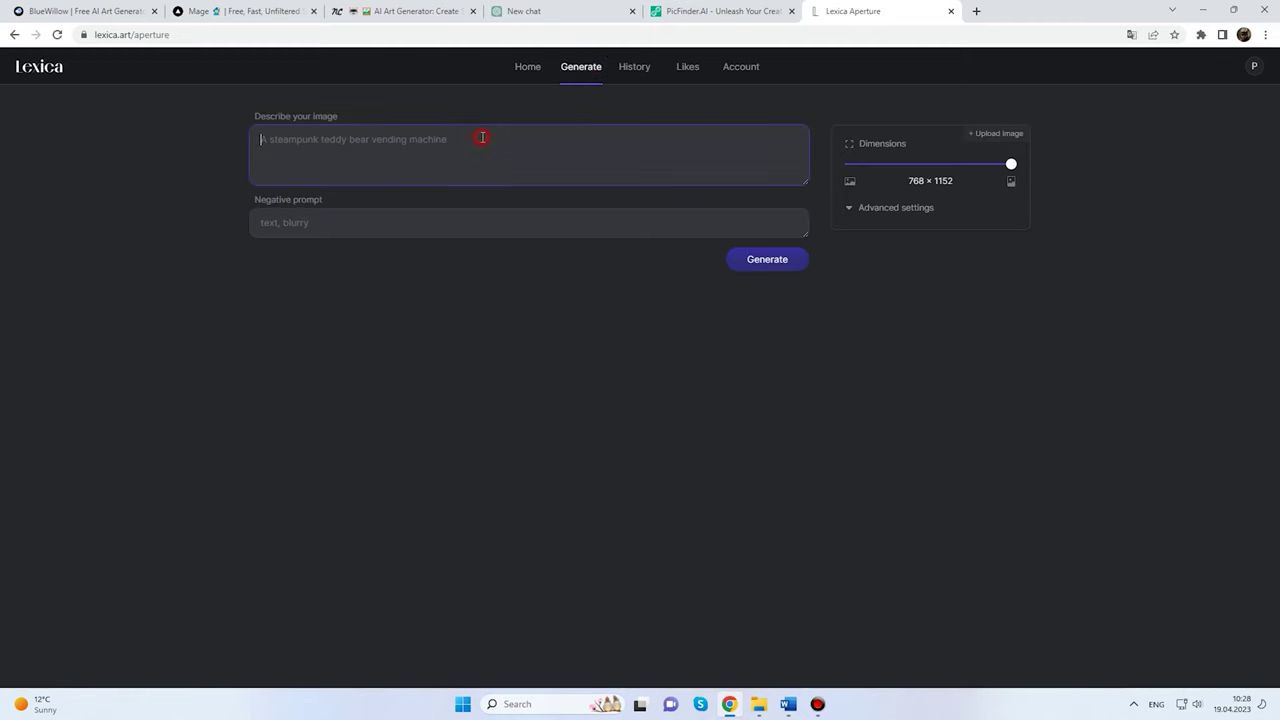
{"action": "type", "text": "A focused dark-haired gamer sits in hes room, intensely playing video games on hes cutting-edge gaming PC, surrounded by gaming posters and equipment, capturing the mans concentration and passion for gaming, Photography, using a 50mm lens, f/1.8 aperture"}
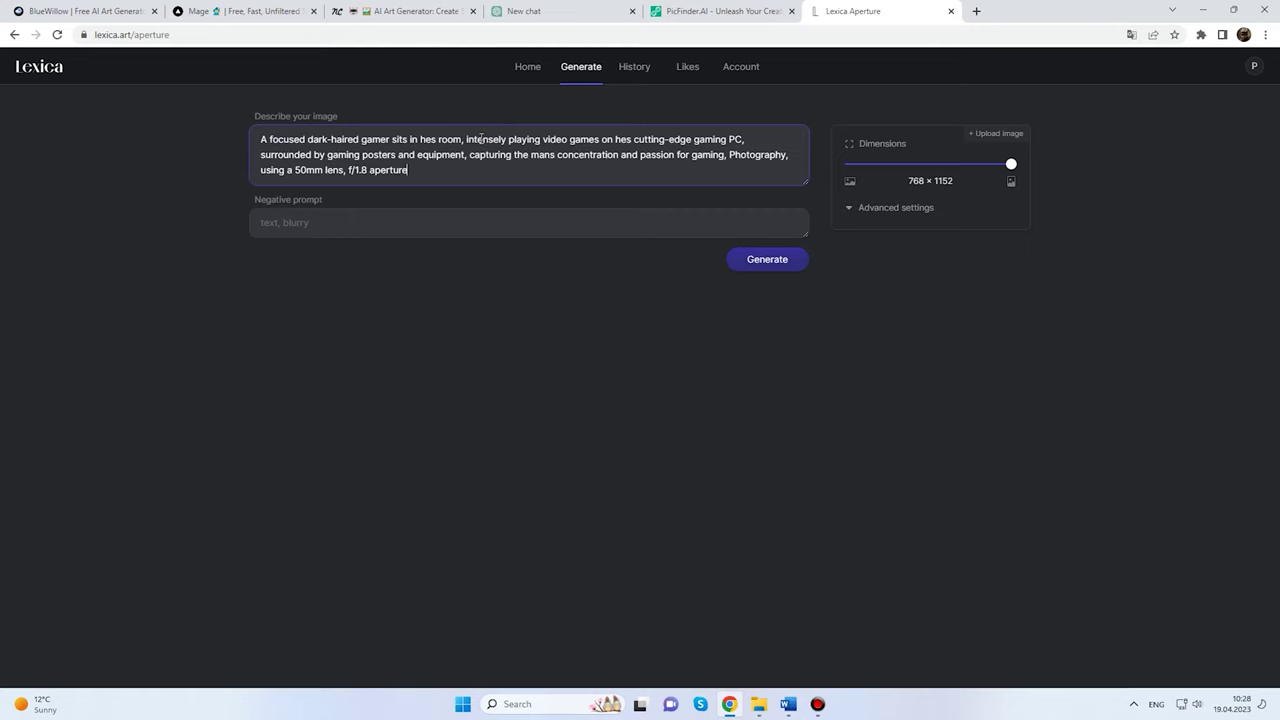
Set the image dimensions to 1024 × 1024, generate the gamer images, and enlarge the first result.
{"action": "left_click_drag", "start_coordinate": [1011, 163], "coordinate": [912, 176]}
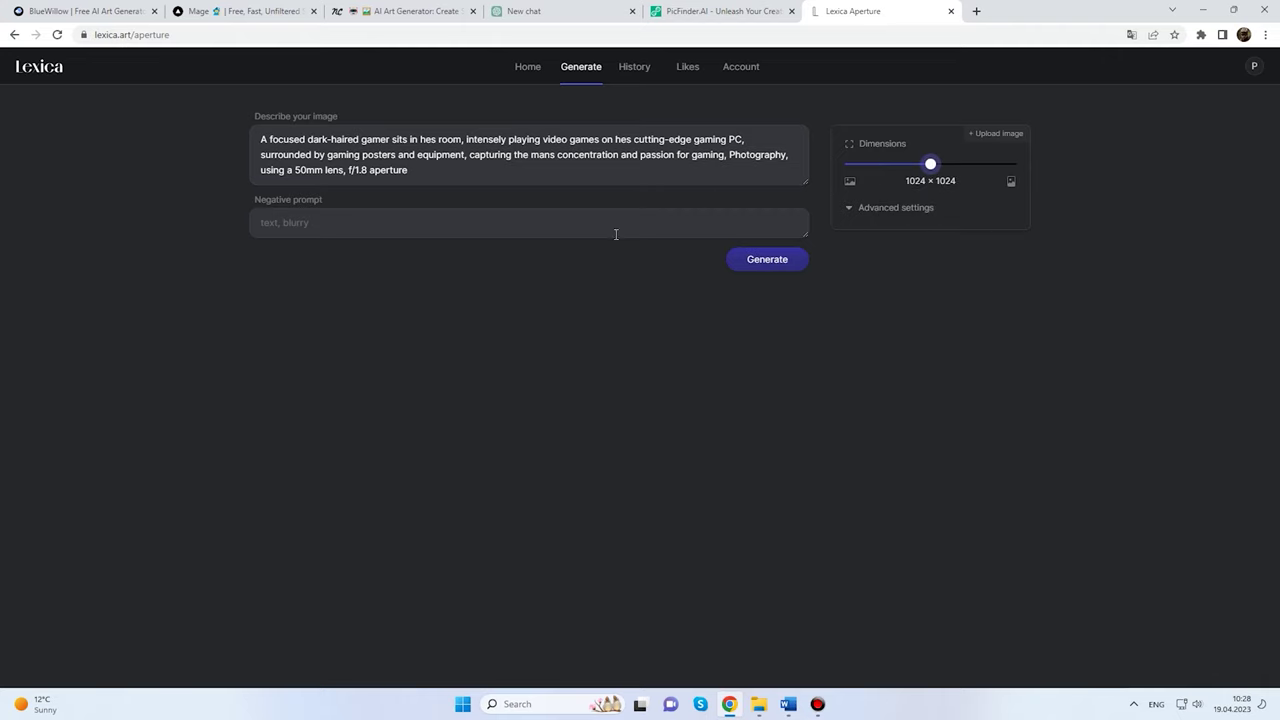
{"action": "left_click", "coordinate": [757, 264]}
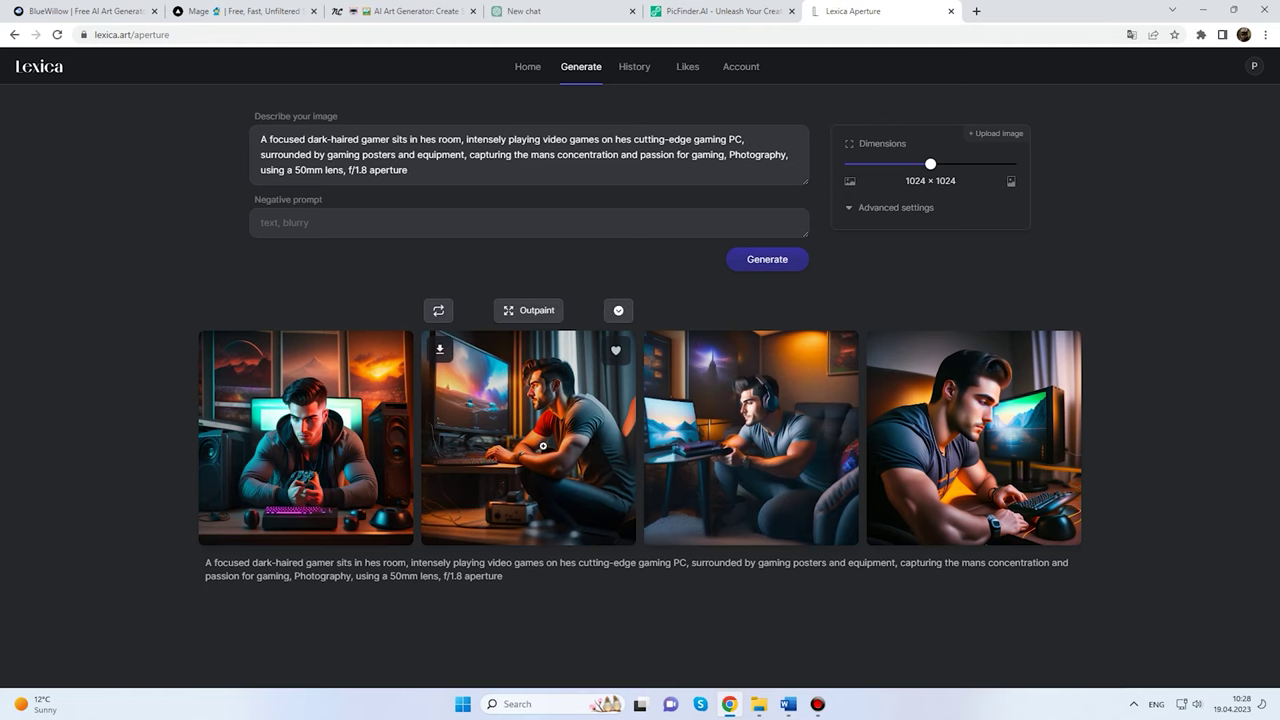
{"action": "left_click", "coordinate": [324, 446]}
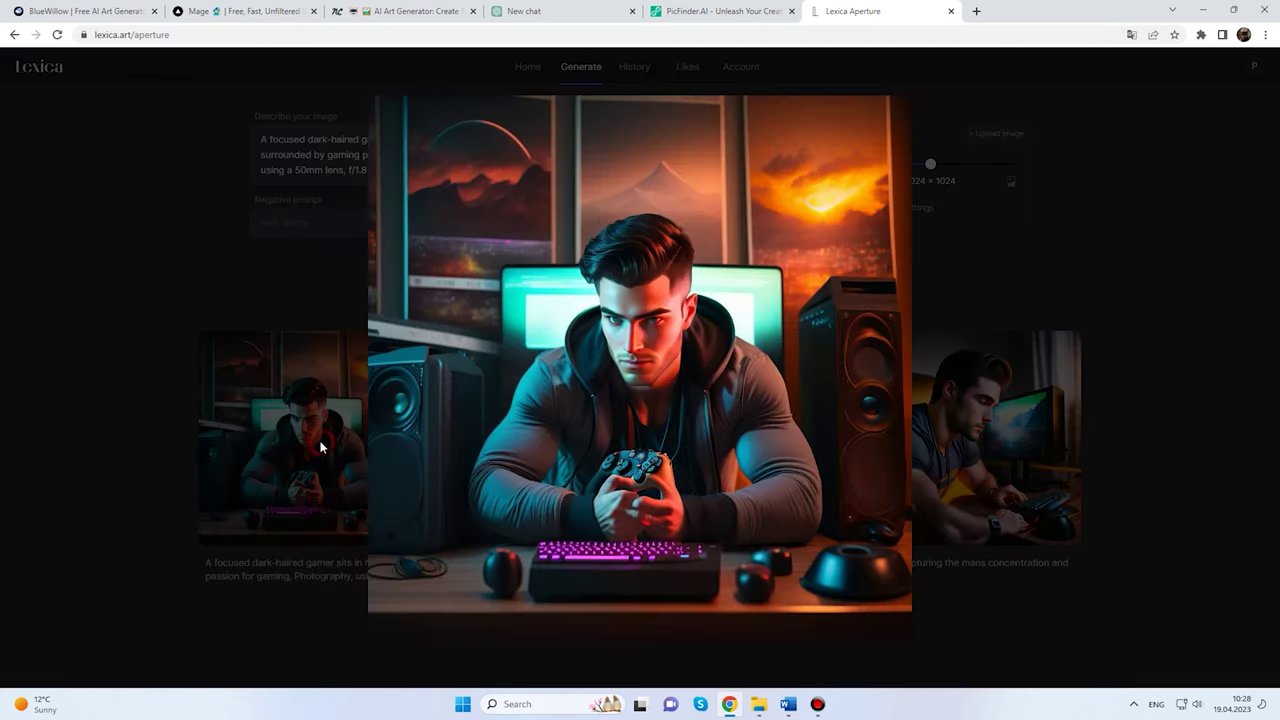
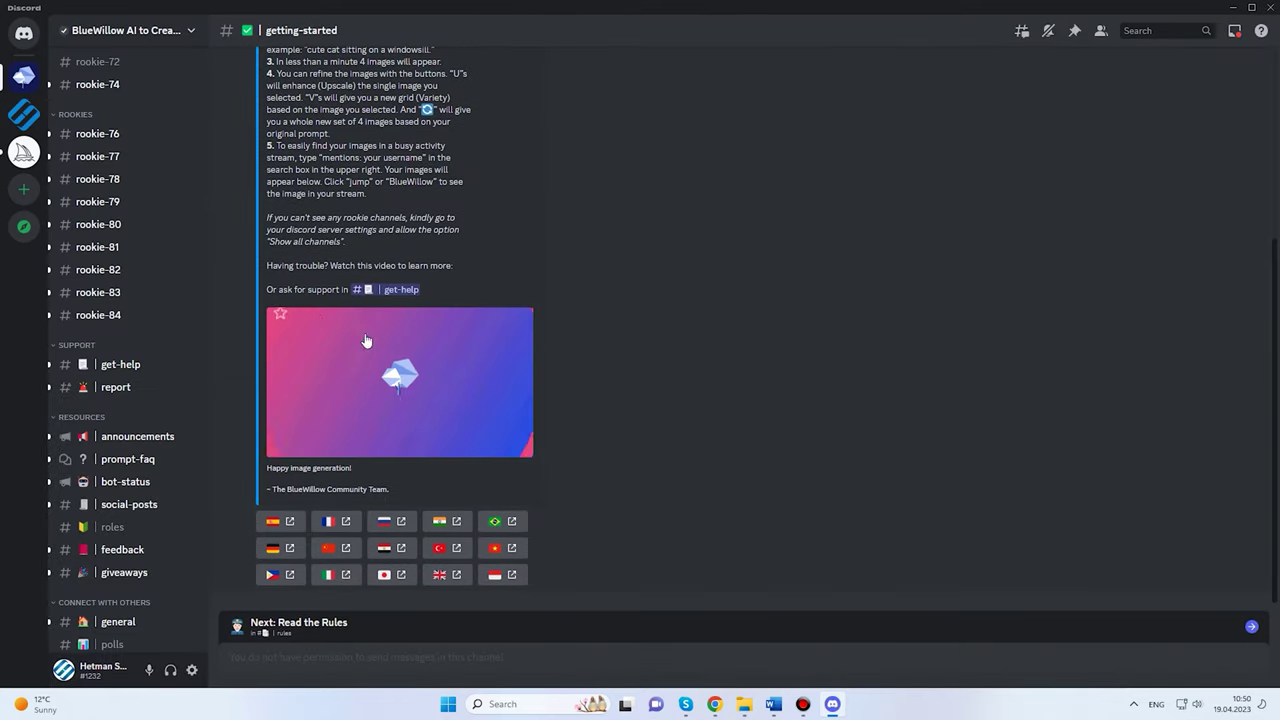
In Discord's BlueWillow server, open the rookie-80 channel and submit an /imagine request with the focused dark-haired gamer prompt, Photography, 50mm lens, f/1.8 aperture.
{"action": "scroll", "coordinate": [128, 308], "scroll_direction": "up", "scroll_amount": 3}
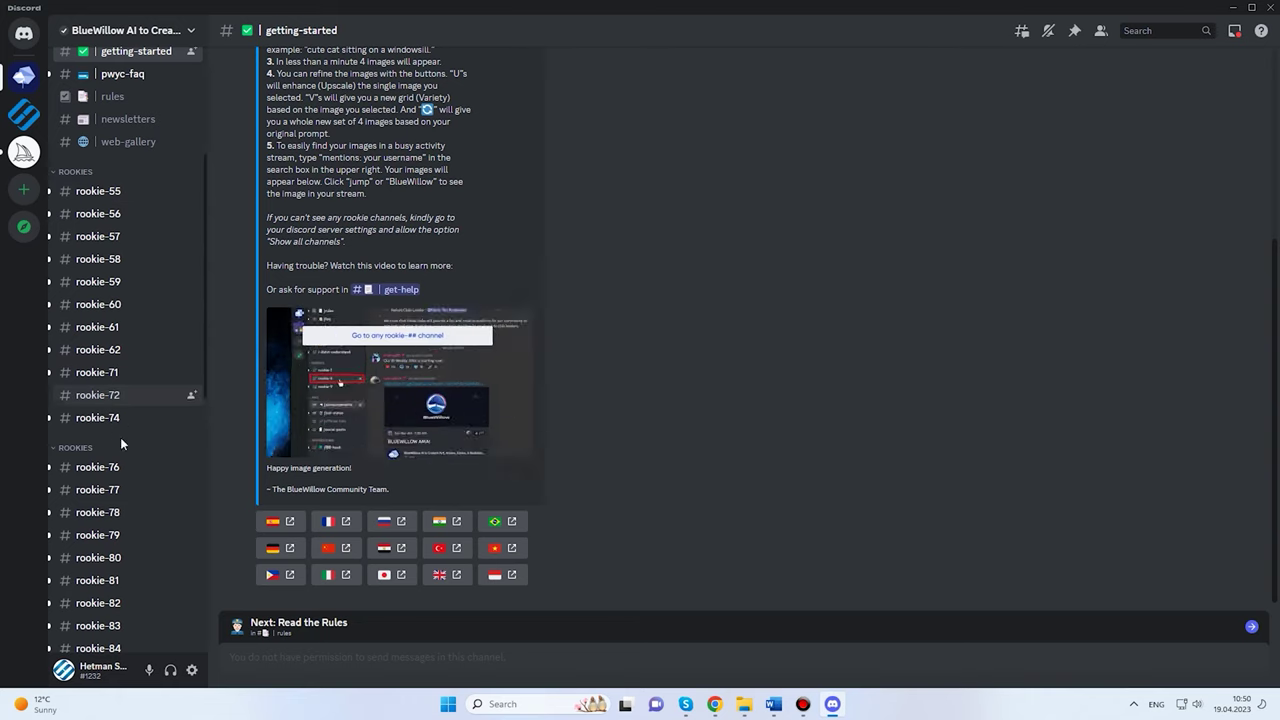
{"action": "left_click", "coordinate": [126, 567]}
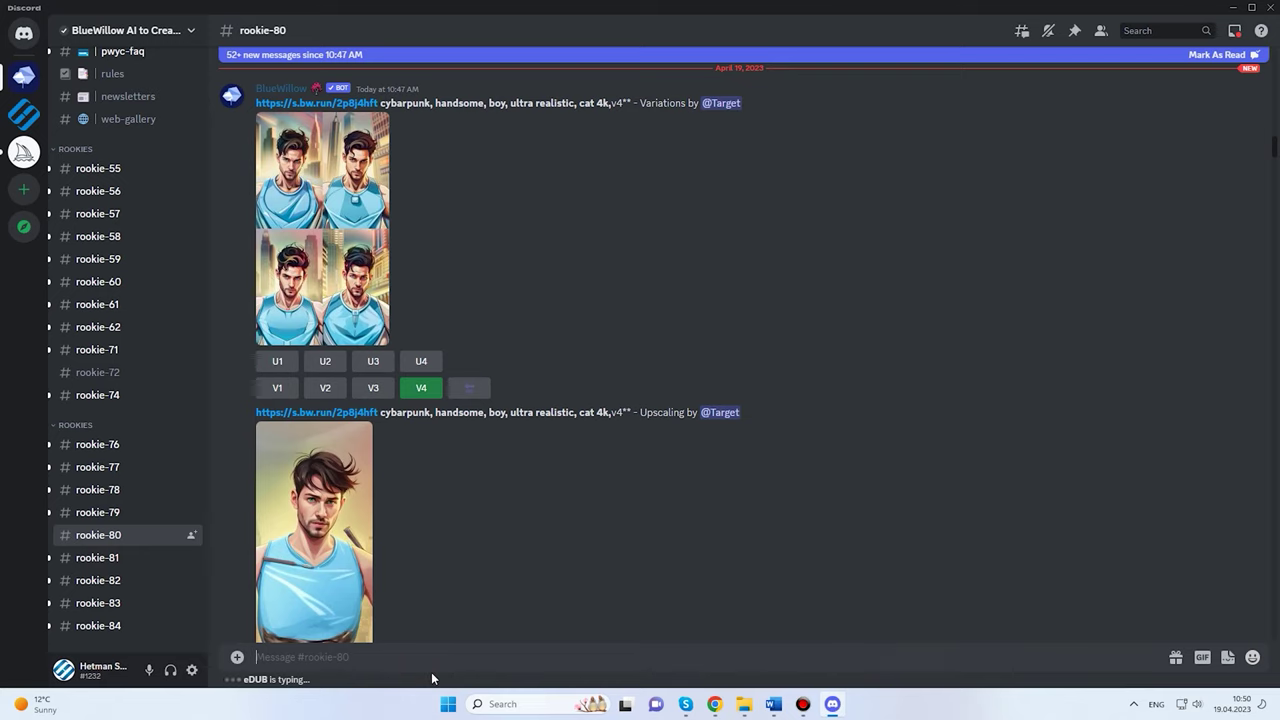
{"action": "type", "text": "/"}
{"action": "key", "text": "BackSpace"}
{"action": "type", "text": "/im"}
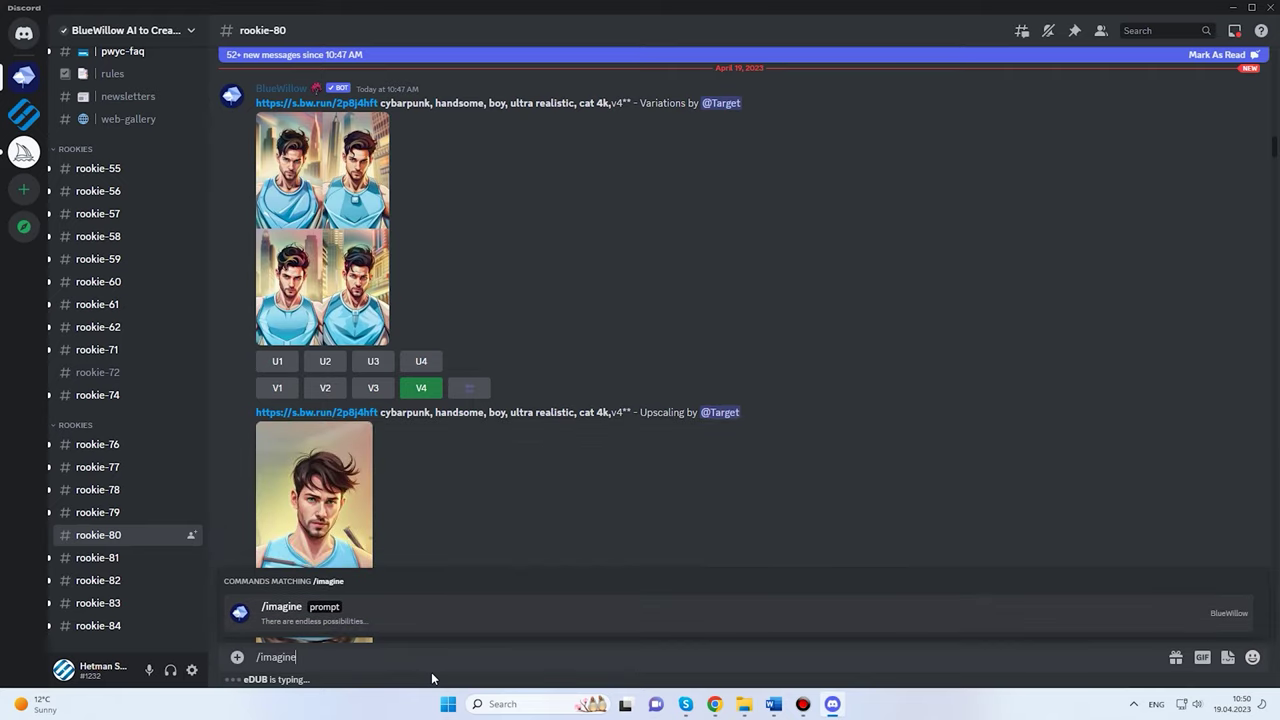
{"action": "type", "text": "agine"}
{"action": "left_click", "coordinate": [413, 622]}
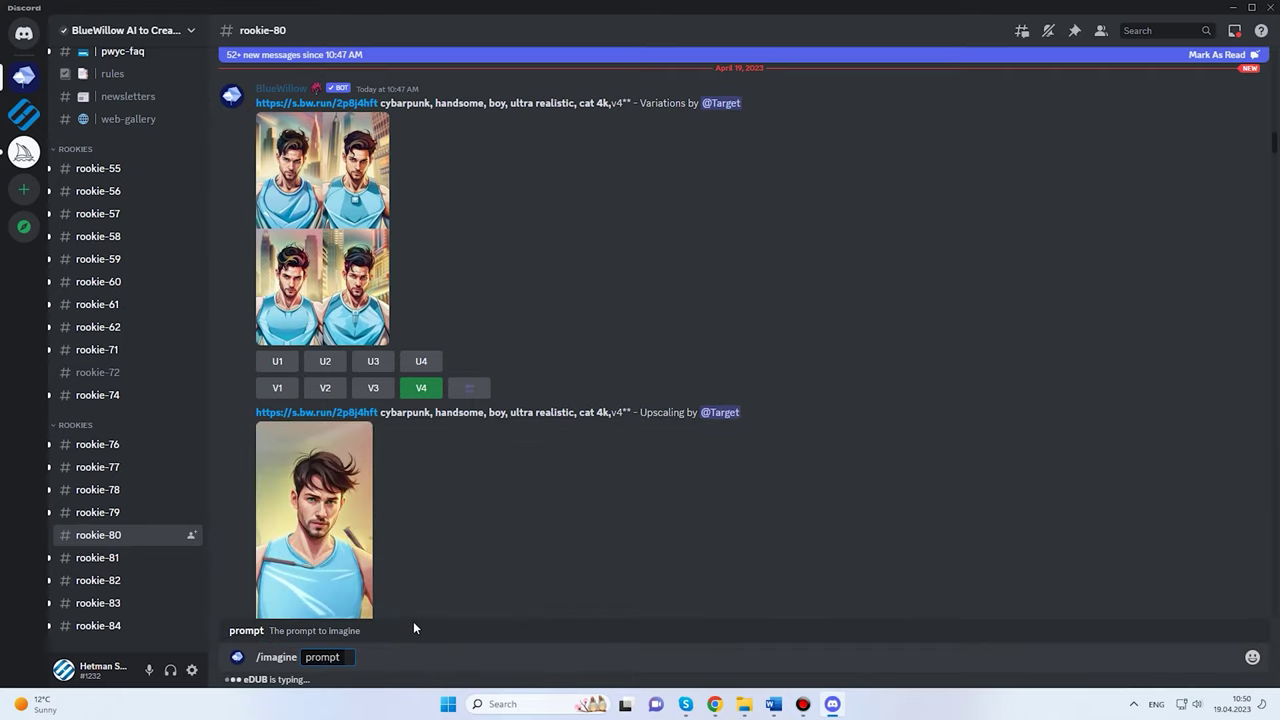
{"action": "type", "text": "A focused dark-haired gamer sits in hes room, intensely playing video games on hes cutting-edge gaming PC,  surrounded by gaming posters and equipment, capturing the mans concentration and passion for gaming, Photography, using a 50mm lens, f/1.8 aperture"}
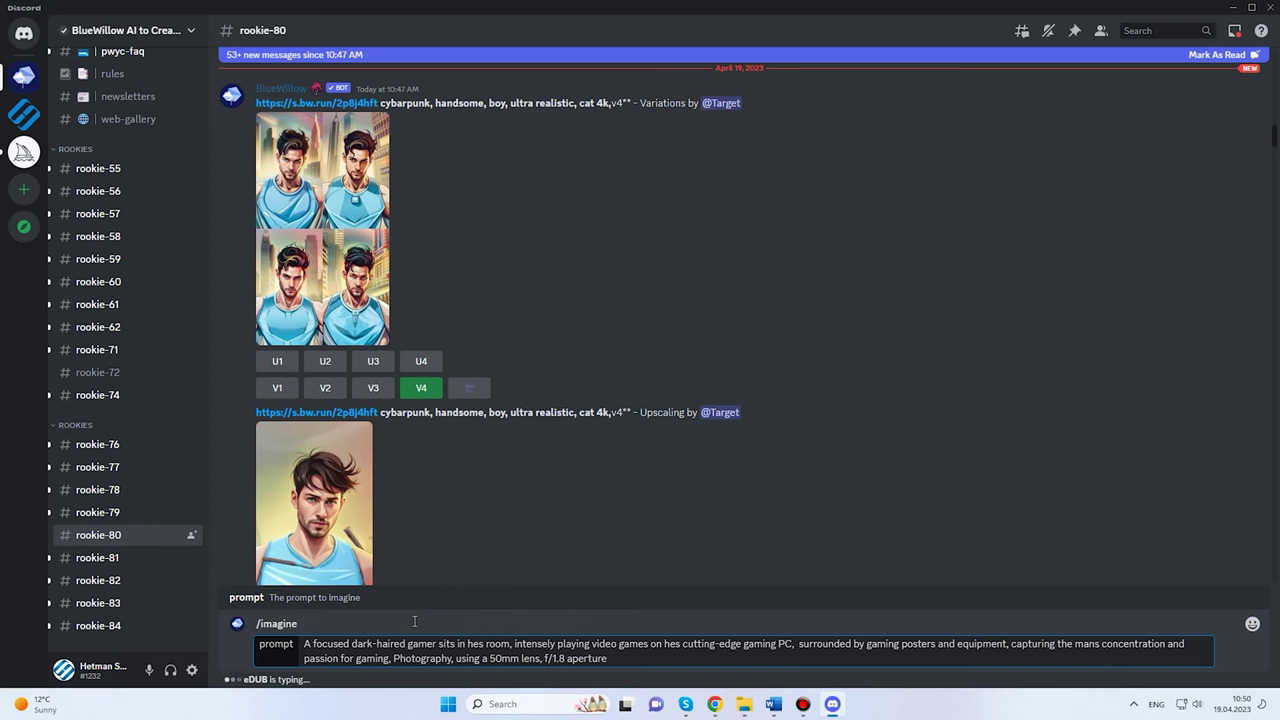
{"action": "key", "text": "Return"}
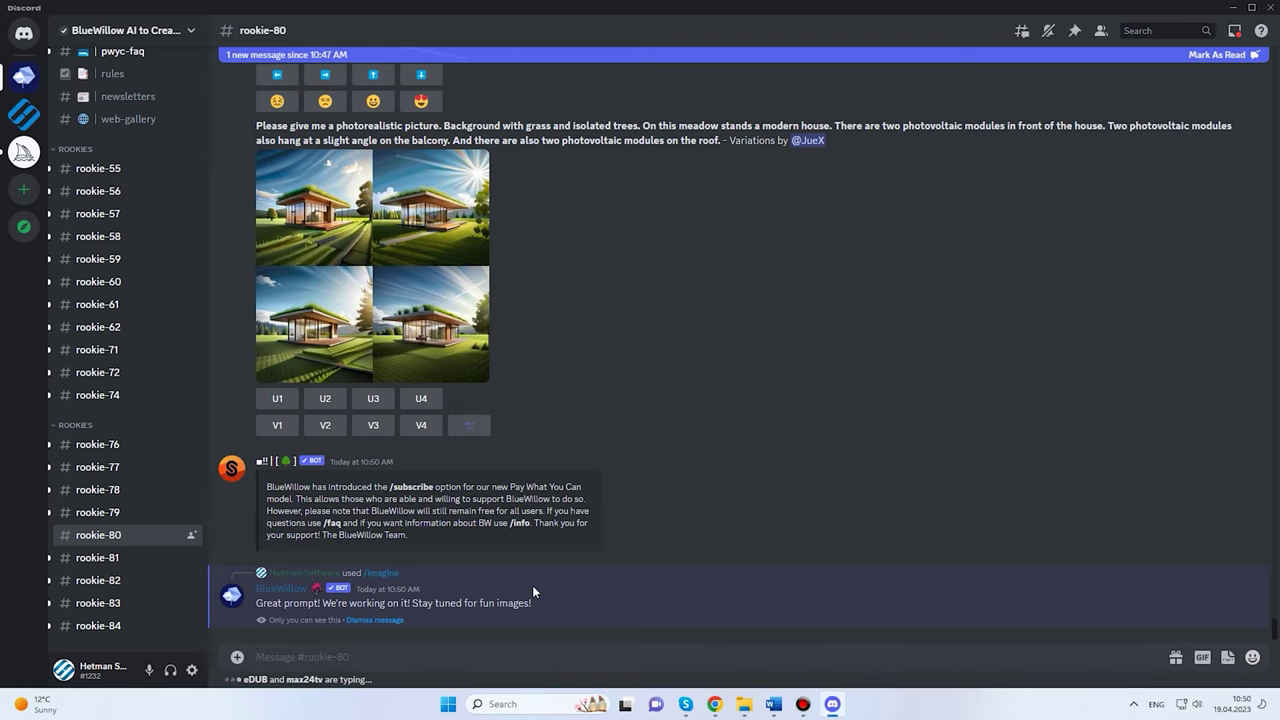
Find the generated gamer image grid in the rookie-80 channel and examine its four variants enlarged.
{"action": "scroll", "coordinate": [518, 440], "scroll_direction": "up", "scroll_amount": 4}
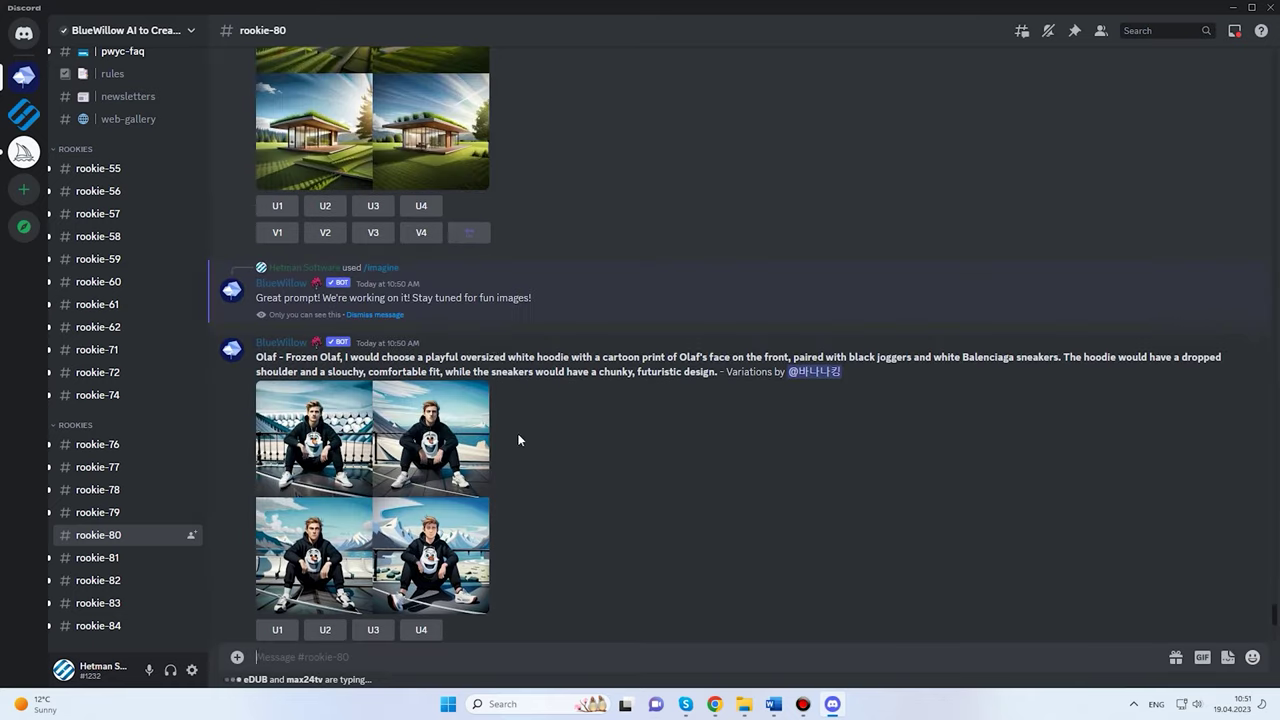
{"action": "scroll", "coordinate": [746, 333], "scroll_direction": "up", "scroll_amount": 3}
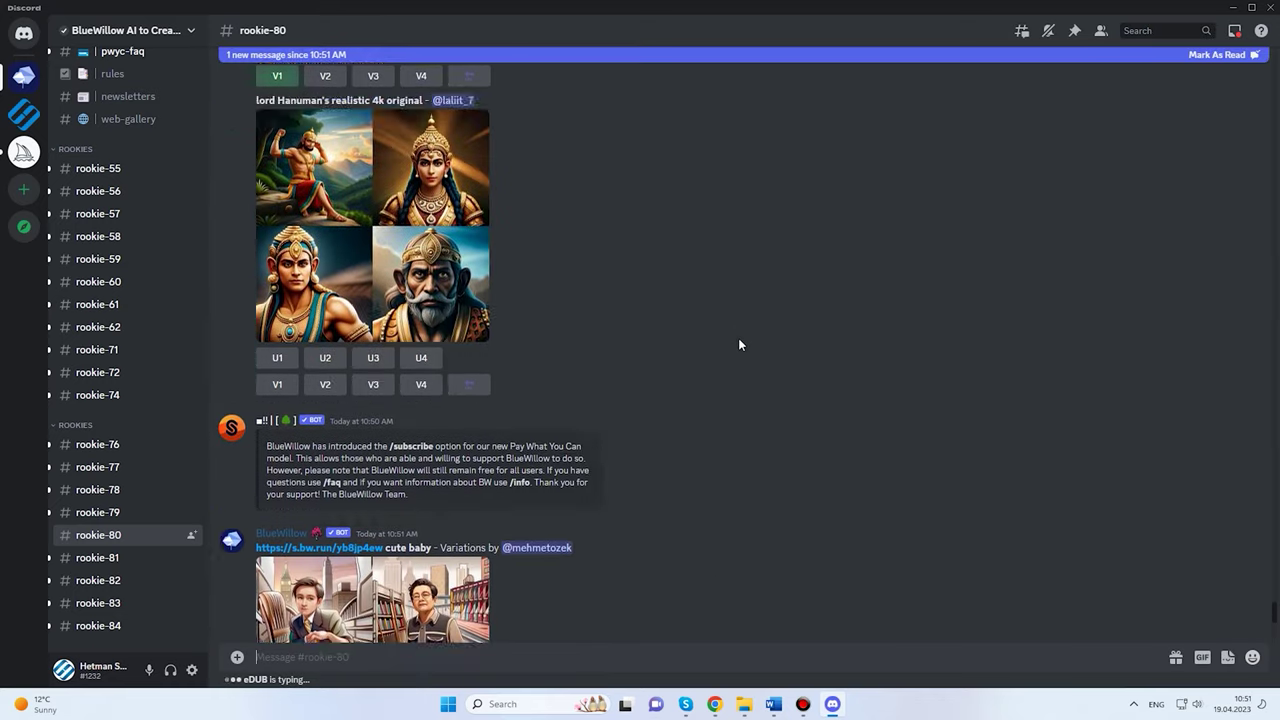
{"action": "scroll", "coordinate": [736, 344], "scroll_direction": "down", "scroll_amount": 10}
{"action": "scroll", "coordinate": [734, 346], "scroll_direction": "down", "scroll_amount": 2}
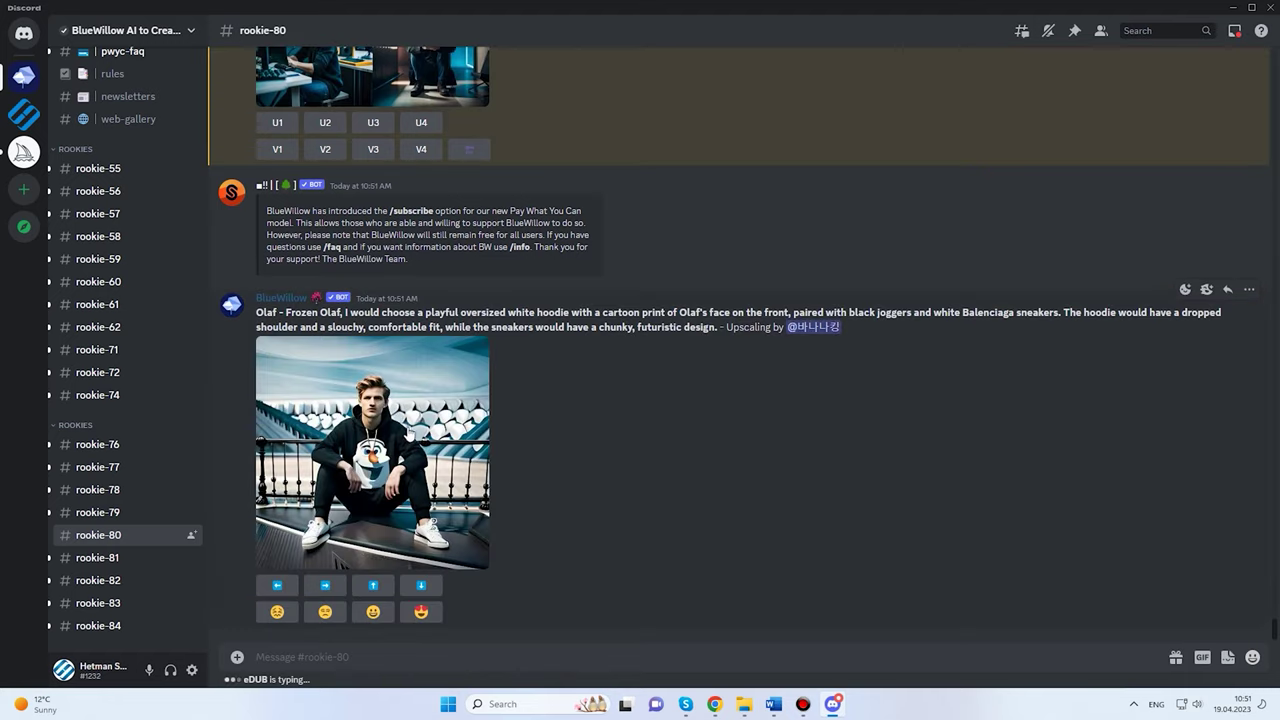
{"action": "scroll", "coordinate": [420, 345], "scroll_direction": "up", "scroll_amount": 5}
{"action": "left_click", "coordinate": [420, 344]}
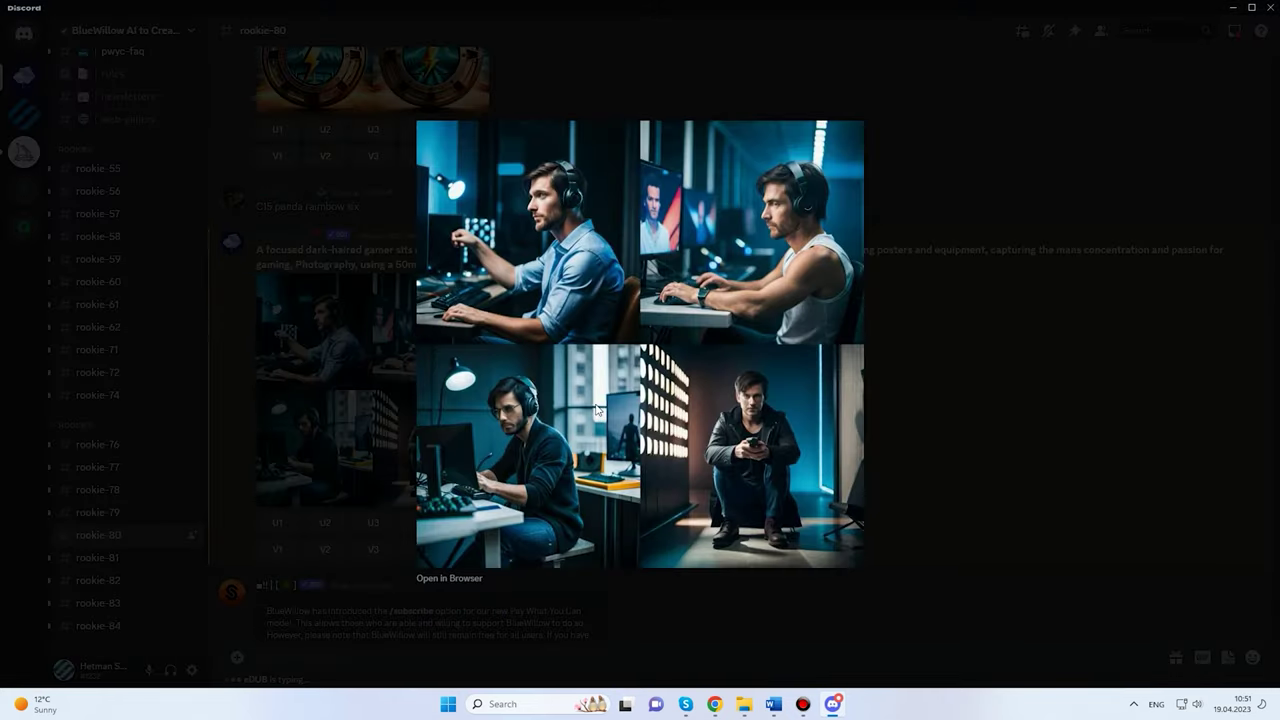
{"action": "left_click", "coordinate": [974, 288]}
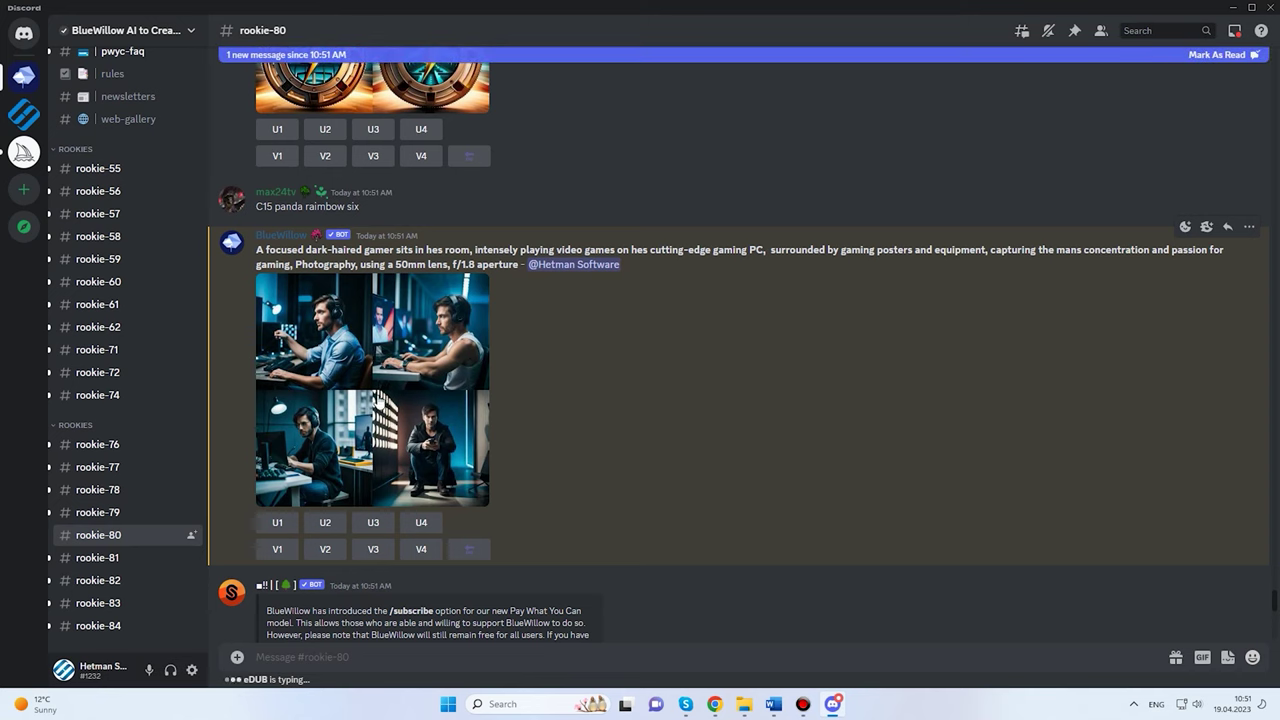
Upscale the second gamer image of the grid and view the upscaled picture enlarged.
{"action": "left_click", "coordinate": [326, 528]}
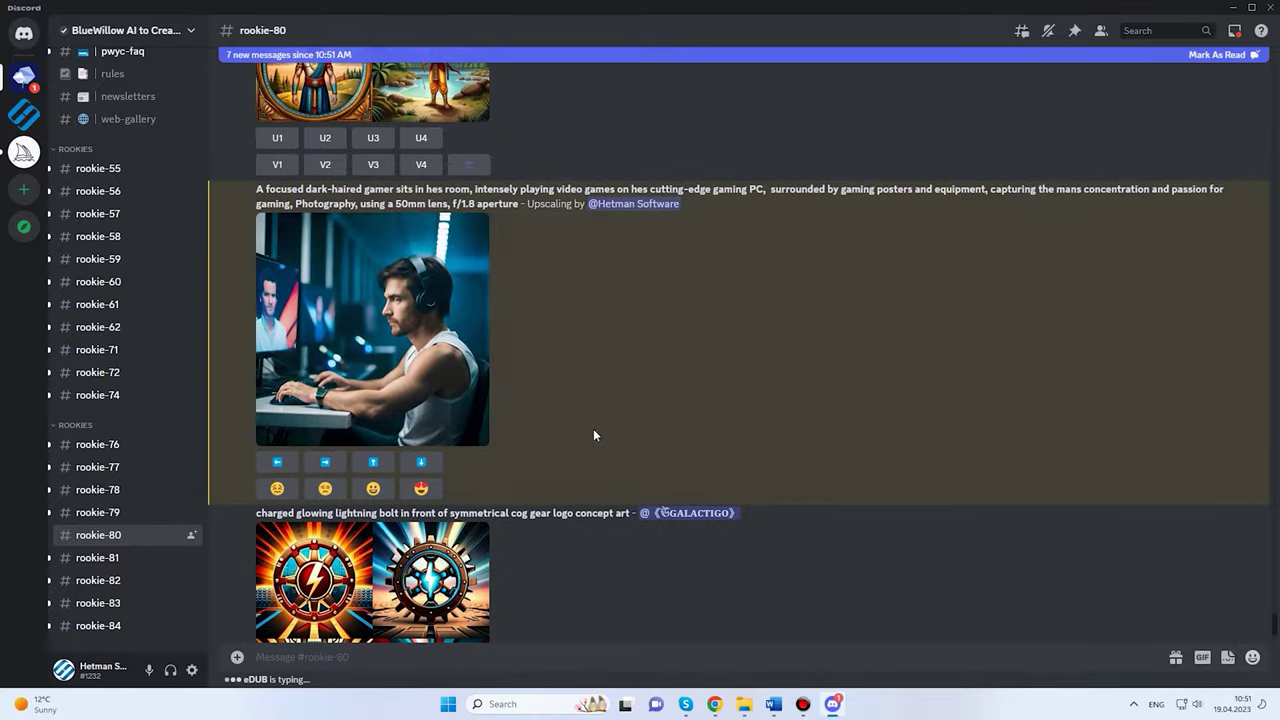
{"action": "left_click", "coordinate": [350, 352]}
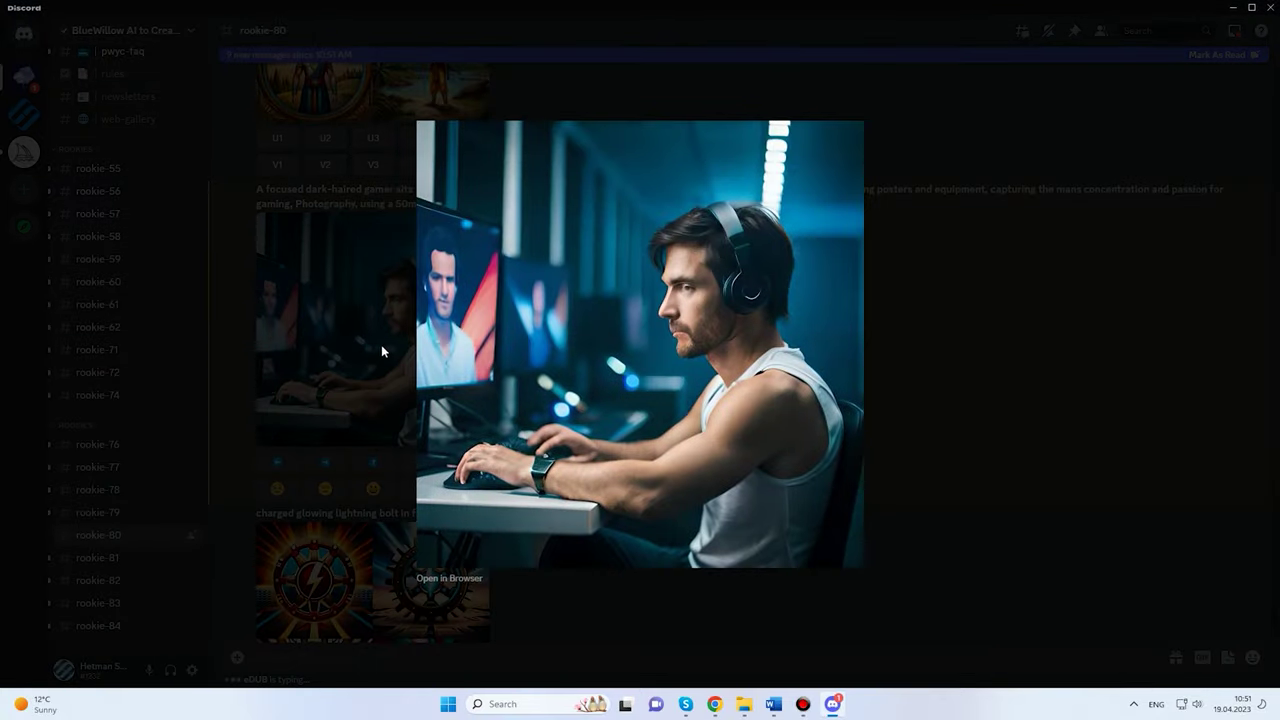